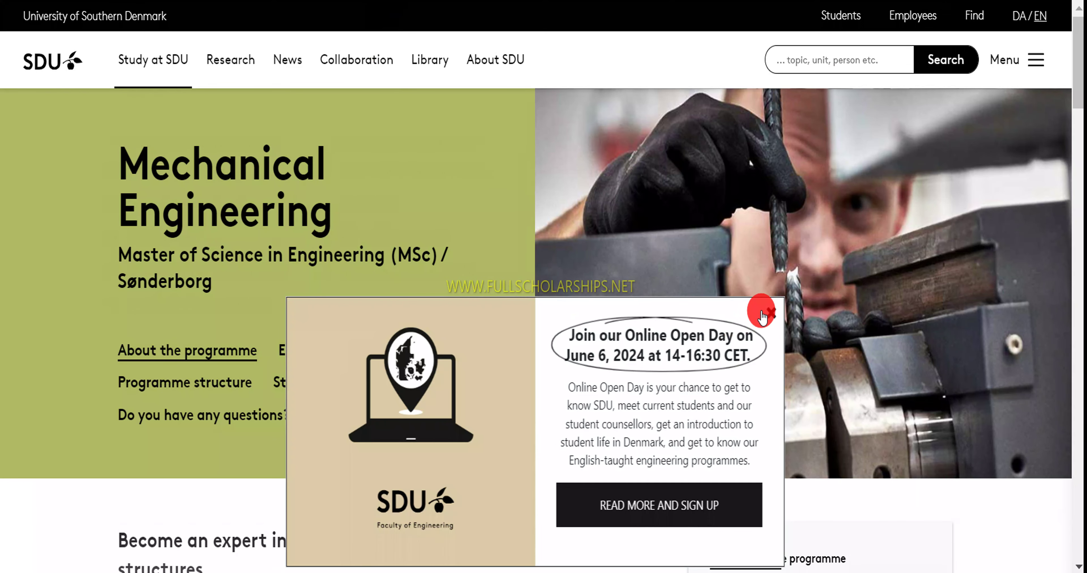
- Dismiss the Online Open Day pop-up and open the application instructions for the Mechanical Engineering master's programme
left_click(771, 312)
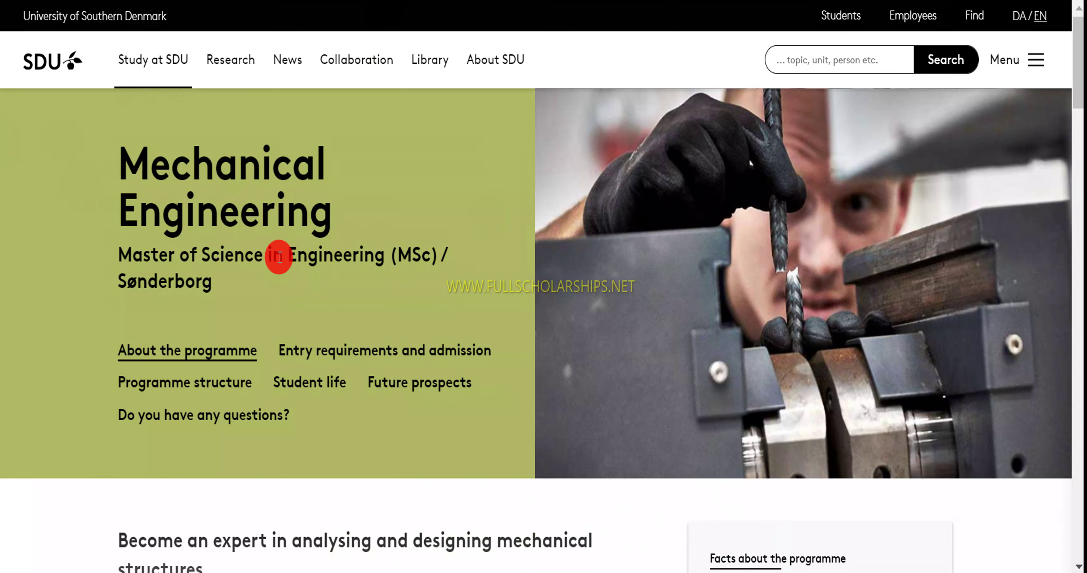
scroll(298, 262, "down", 5)
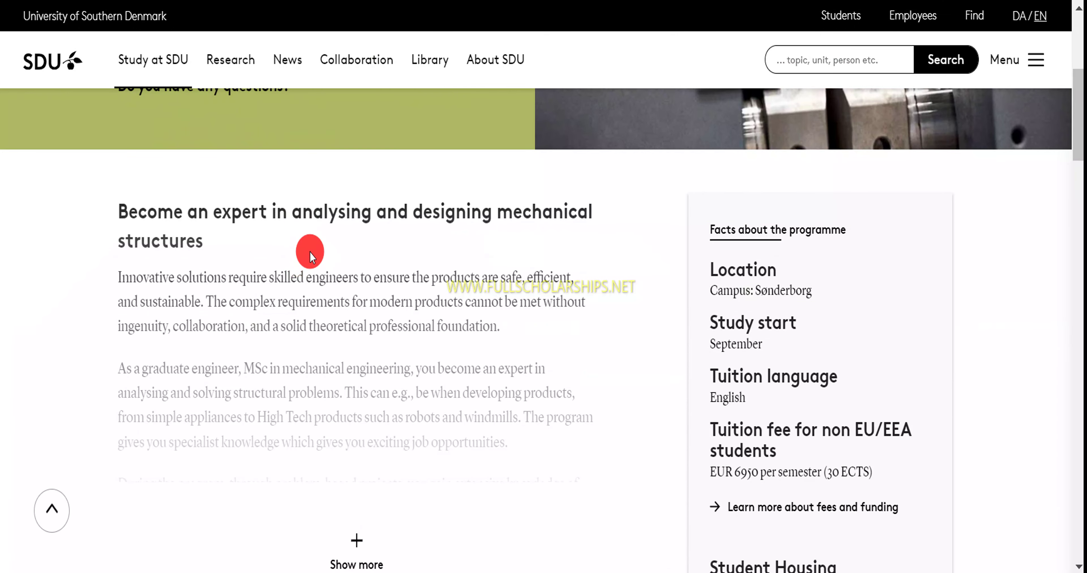
scroll(308, 248, "down", 4)
scroll(429, 224, "down", 5)
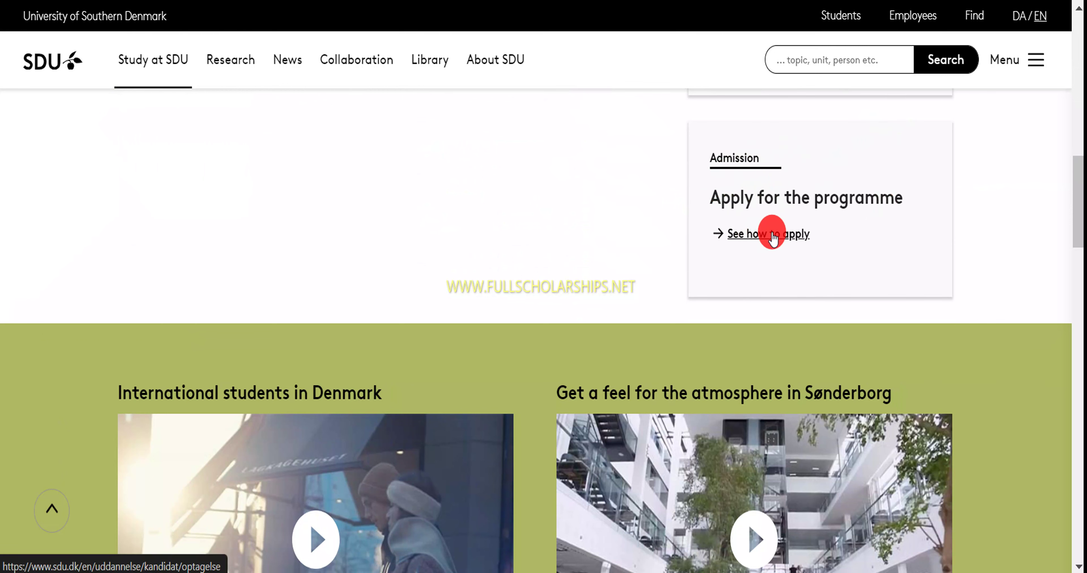
left_click(750, 236)
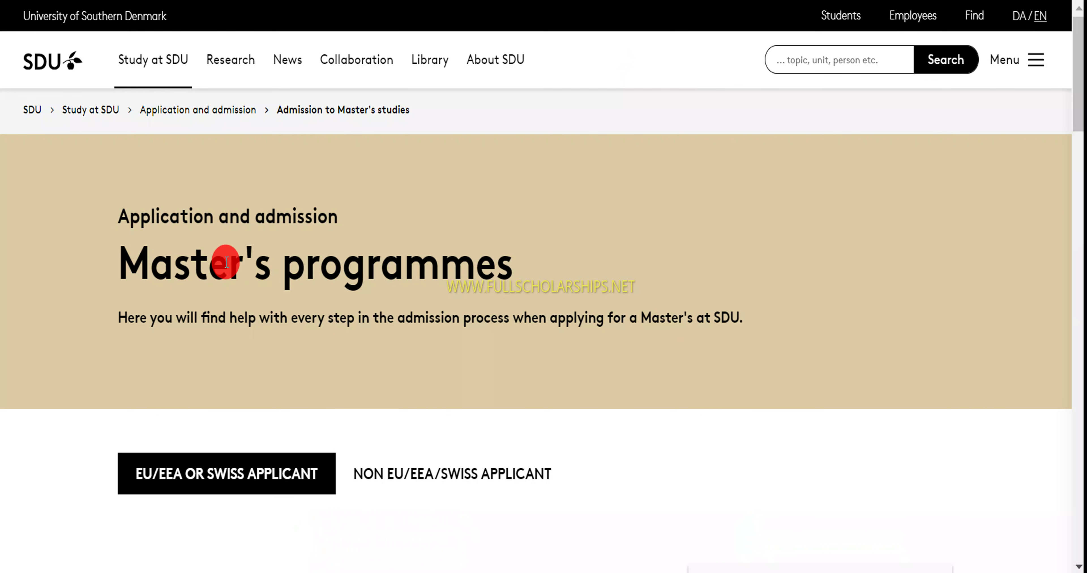
- Show the master's admission guidance for non EU/EEA/Swiss applicants
scroll(287, 262, "down", 3)
scroll(272, 263, "down", 1)
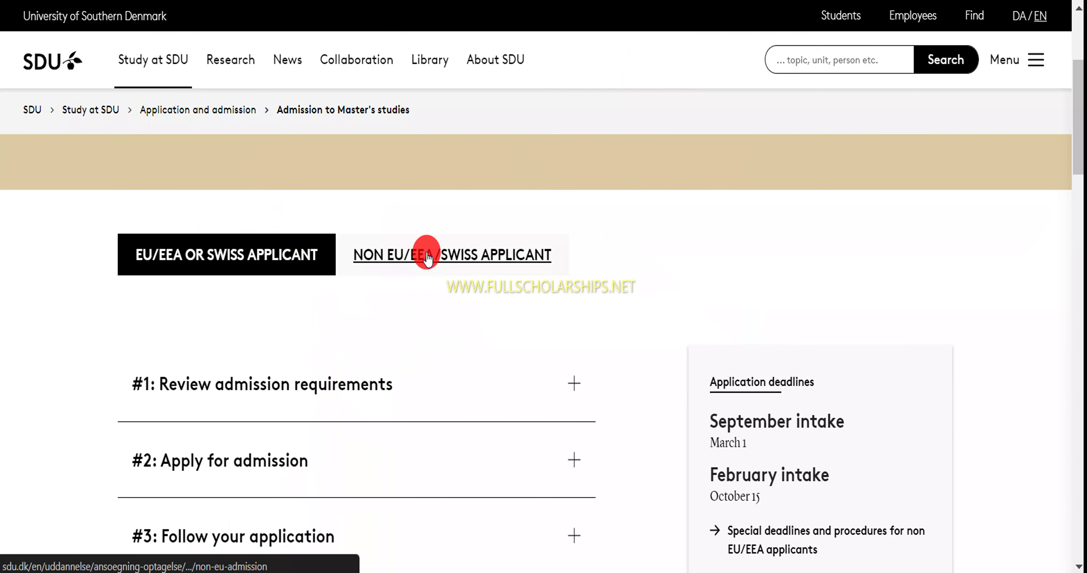
left_click(396, 257)
- Expand step #3, Apply for admission, and go to the online application portal
scroll(432, 277, "down", 8)
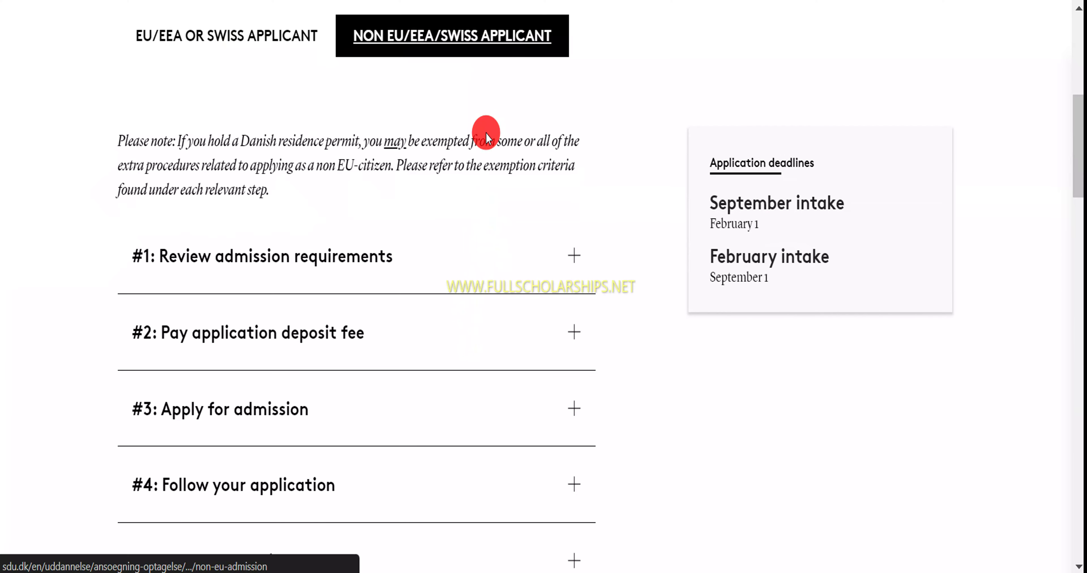
scroll(236, 254, "down", 2)
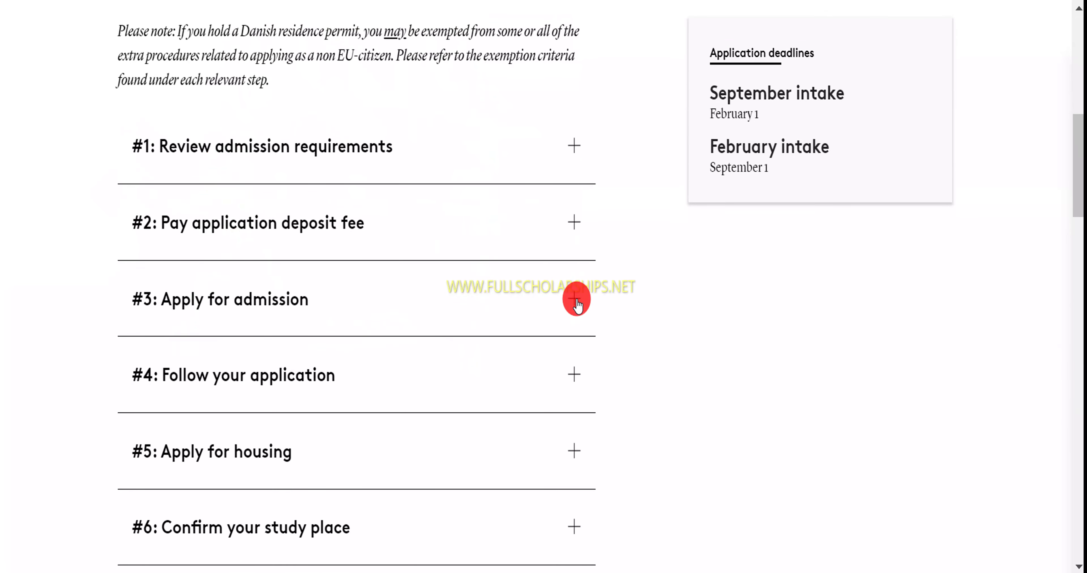
left_click(574, 300)
scroll(573, 300, "down", 4)
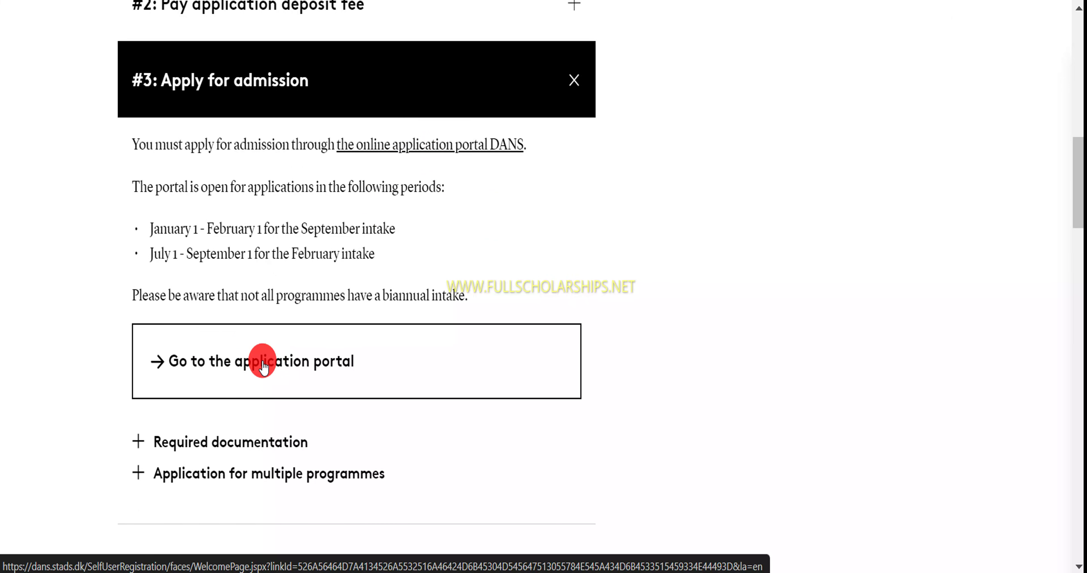
left_click(168, 359)
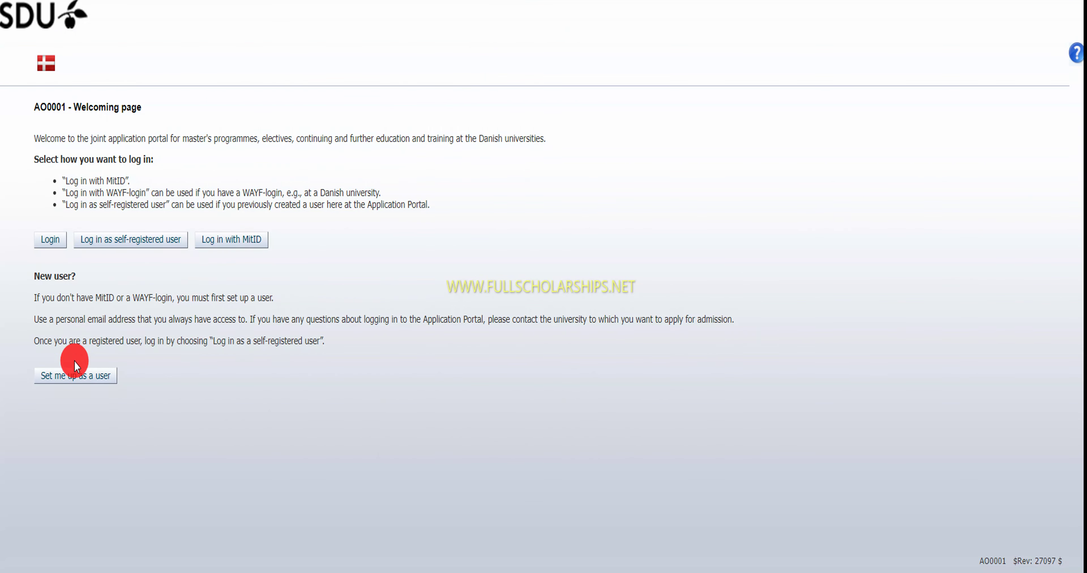
- Open the new-user self-registration form, review its required fields, and return to the portal's welcoming page
left_click(74, 380)
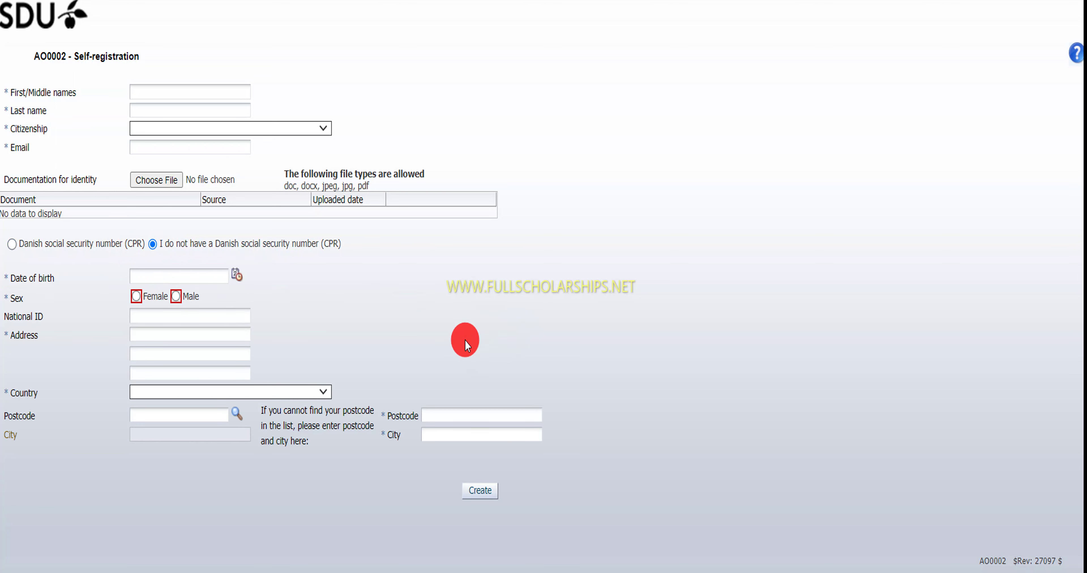
mouse_move(145, 286)
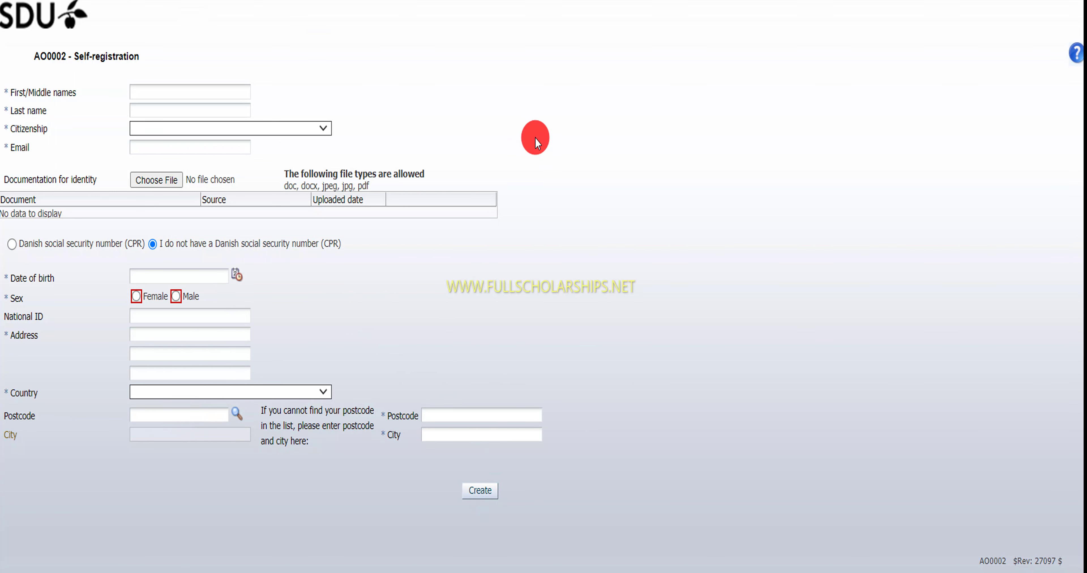
key("alt+Left")
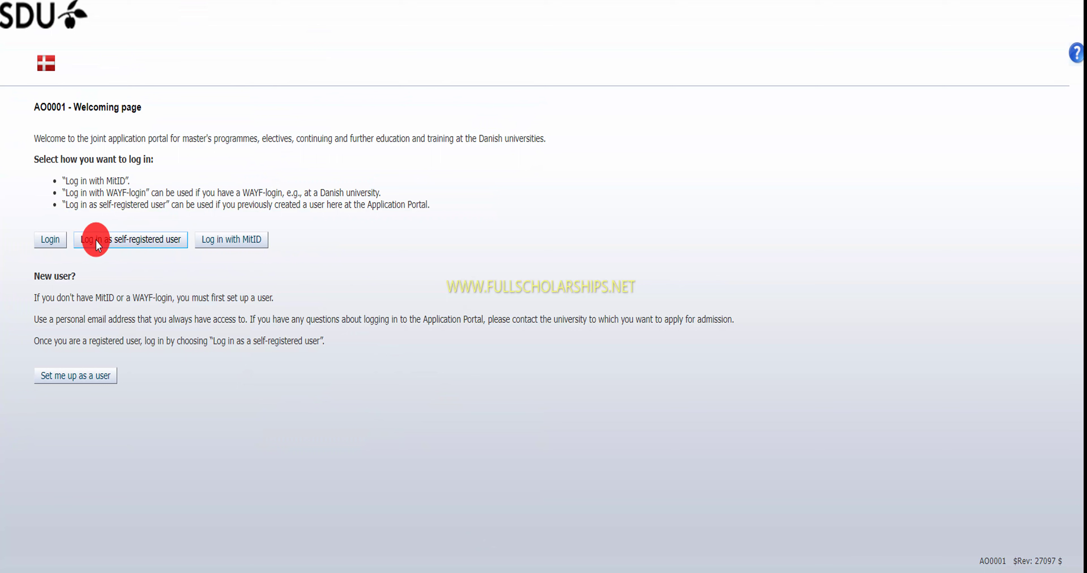
- Log in as a self-registered user with the saved account email and password
left_click(148, 243)
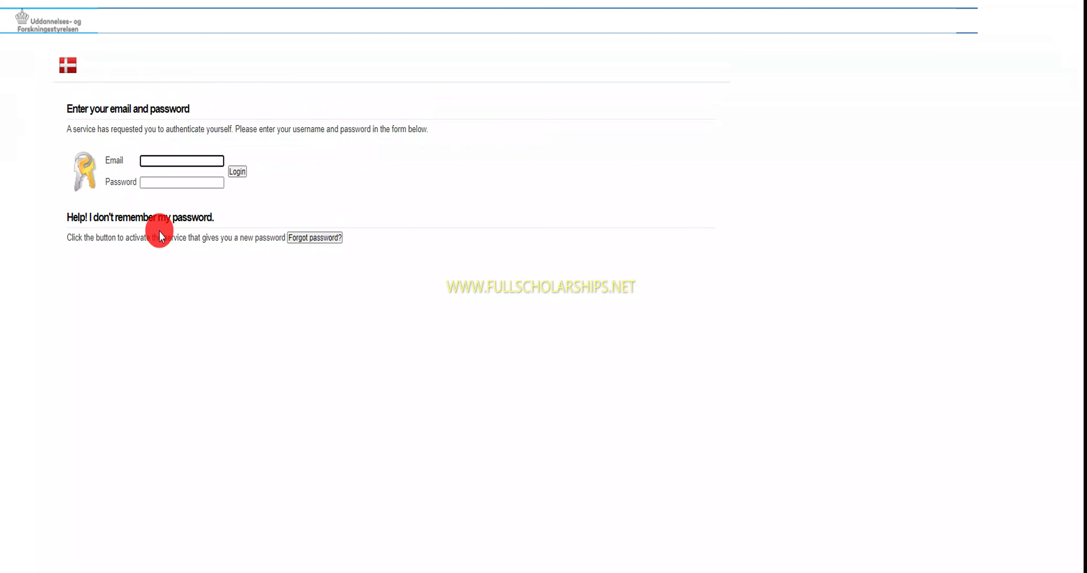
left_click(181, 162)
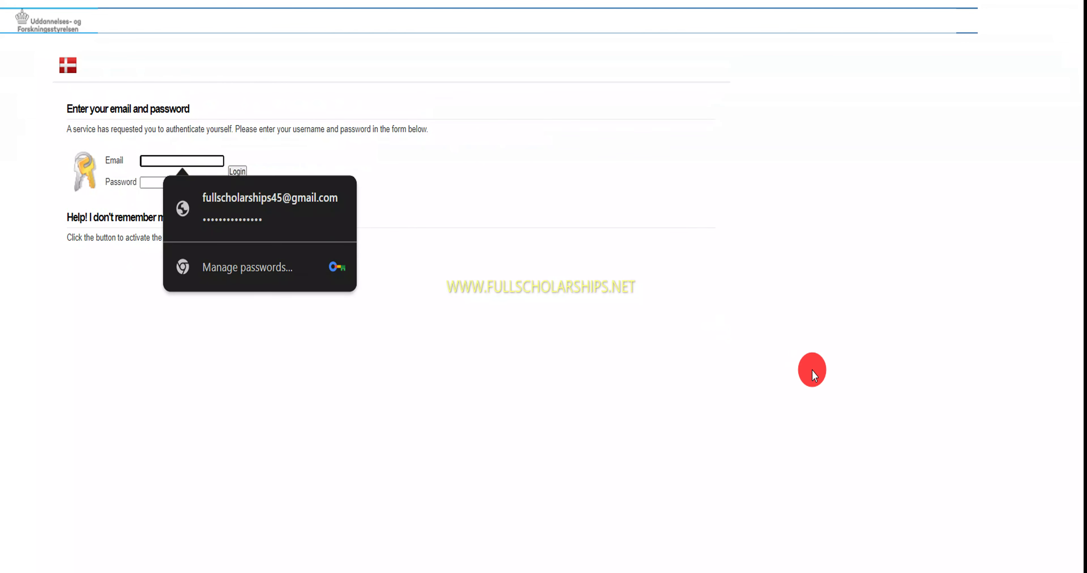
left_click(858, 561)
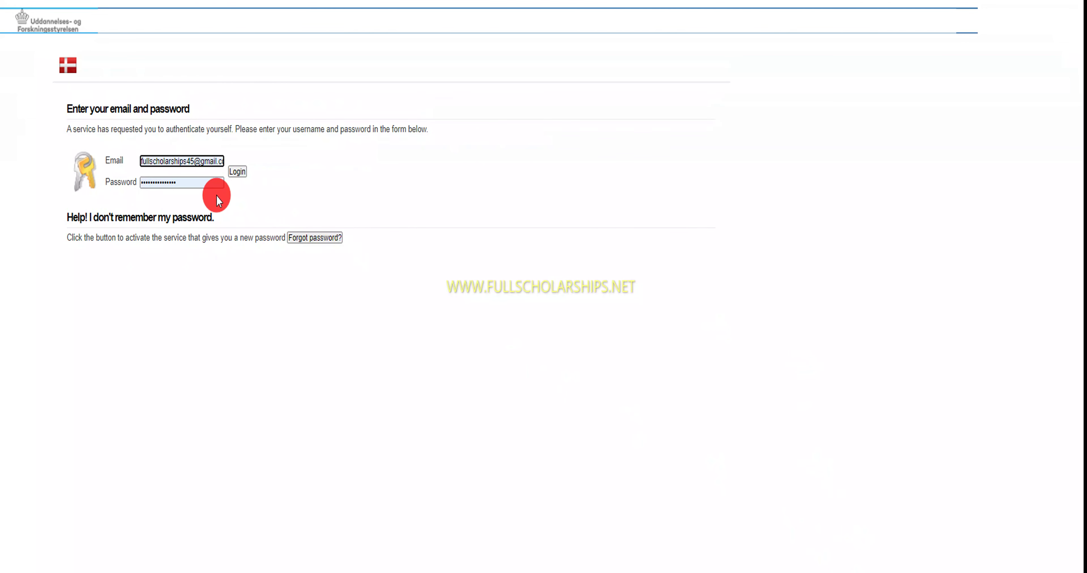
left_click(244, 170)
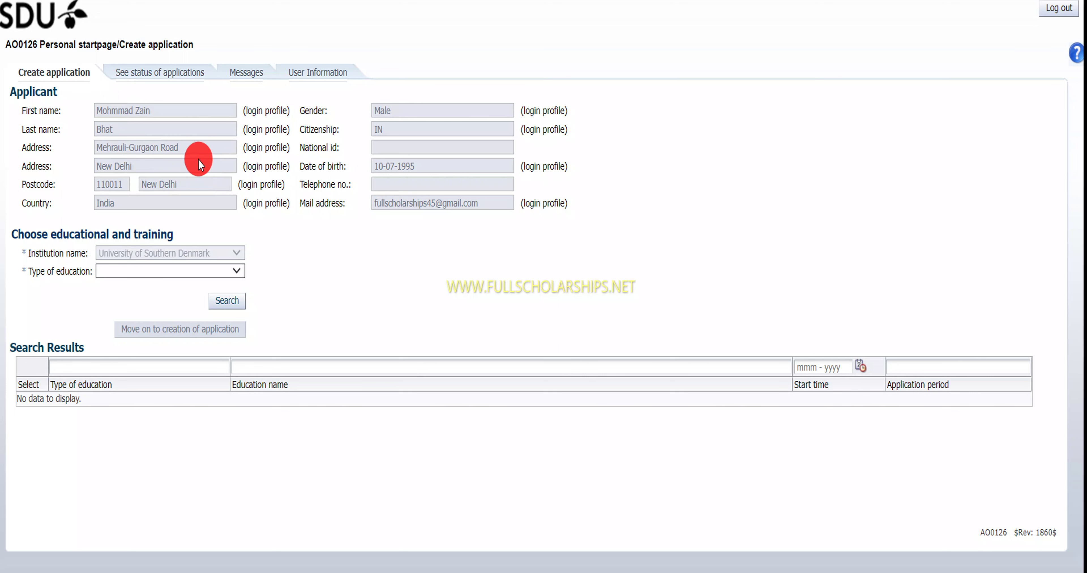
- View the status of the submitted applications and return to the application creation page
left_click(187, 75)
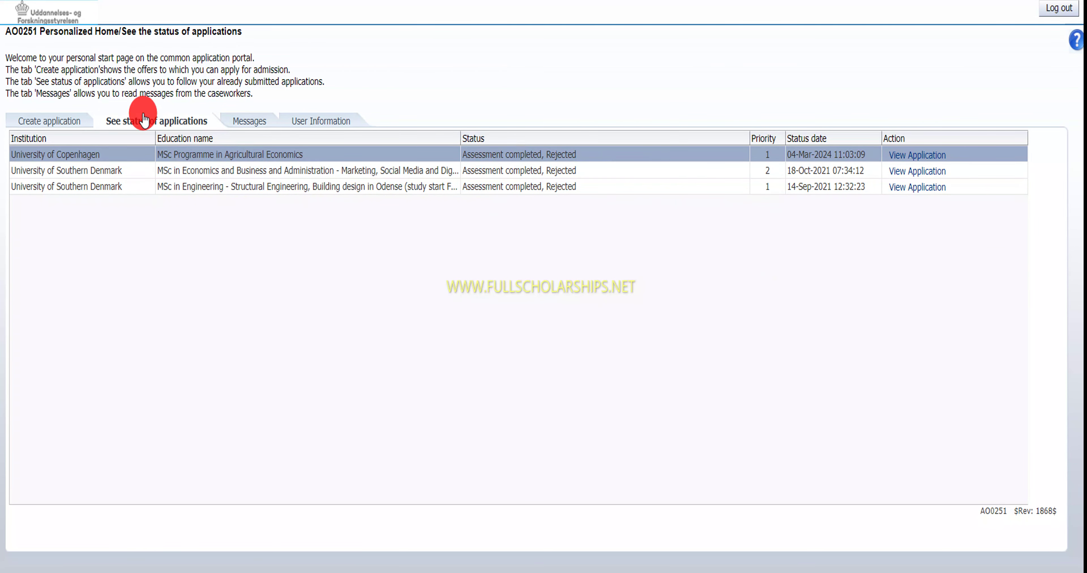
left_click(45, 124)
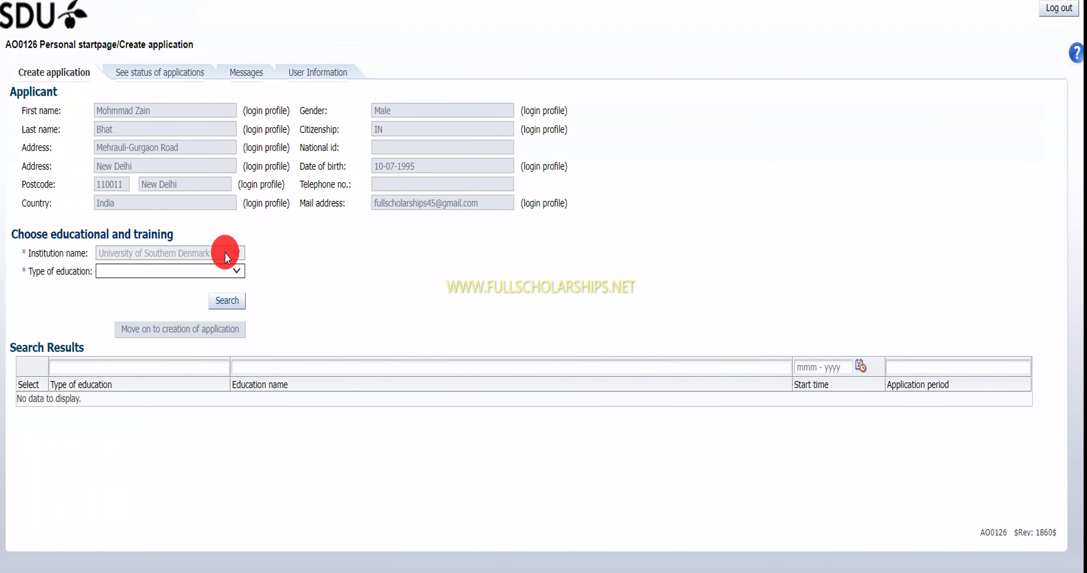
- Try to choose a type of education and search for programmes at the University of Southern Denmark
left_click(180, 273)
left_click(173, 288)
left_click(174, 272)
left_click(239, 302)
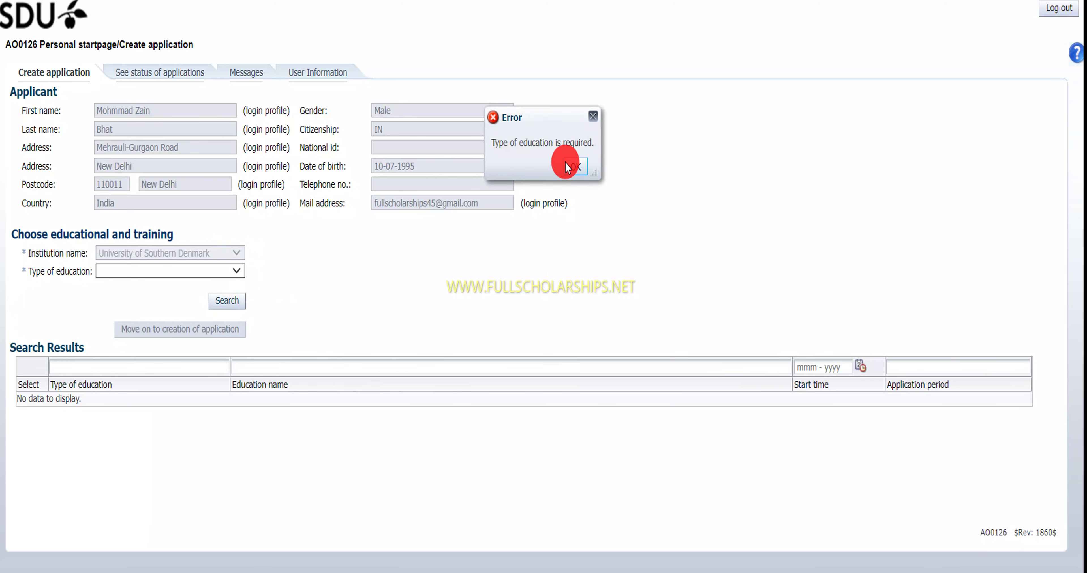
left_click(576, 168)
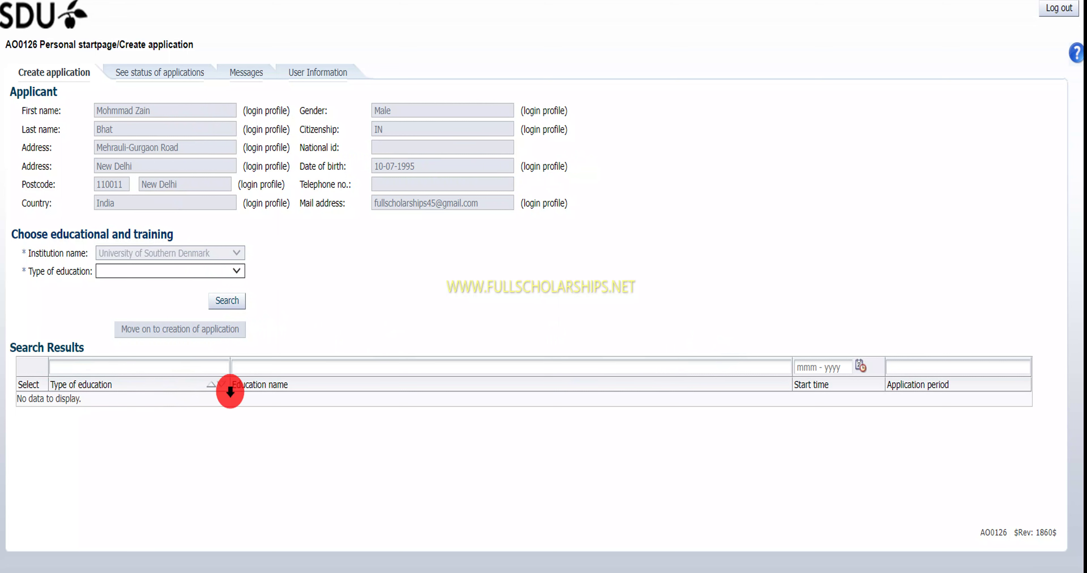
left_click(159, 369)
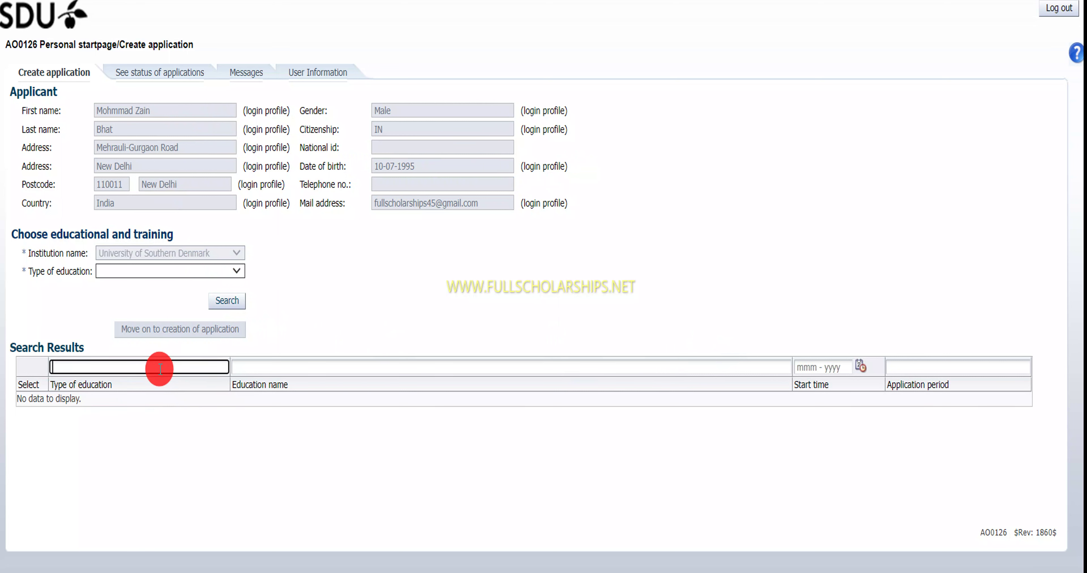
left_click(157, 331)
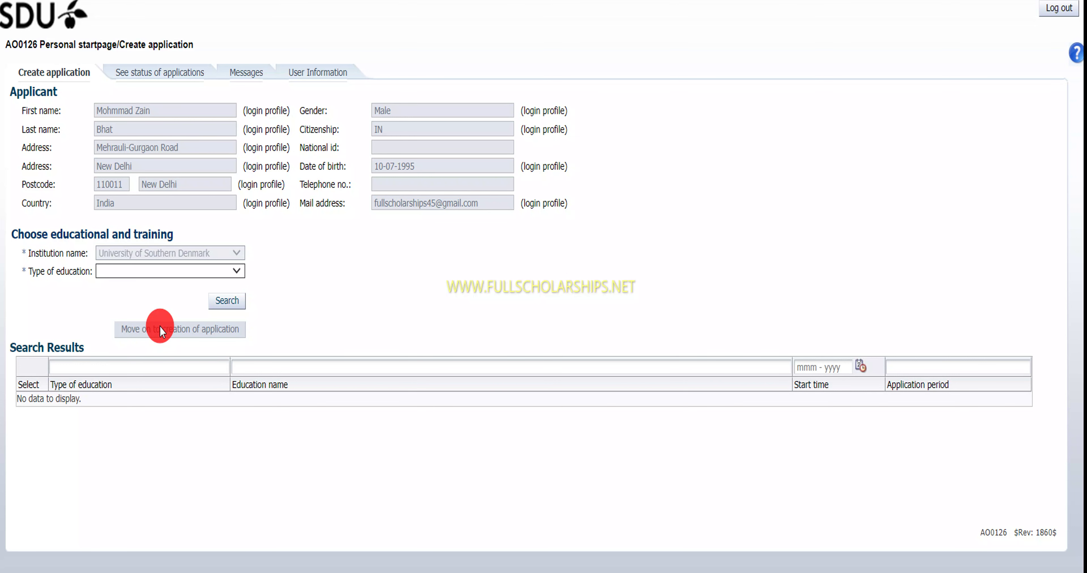
left_click(186, 272)
left_click(190, 287)
left_click(222, 307)
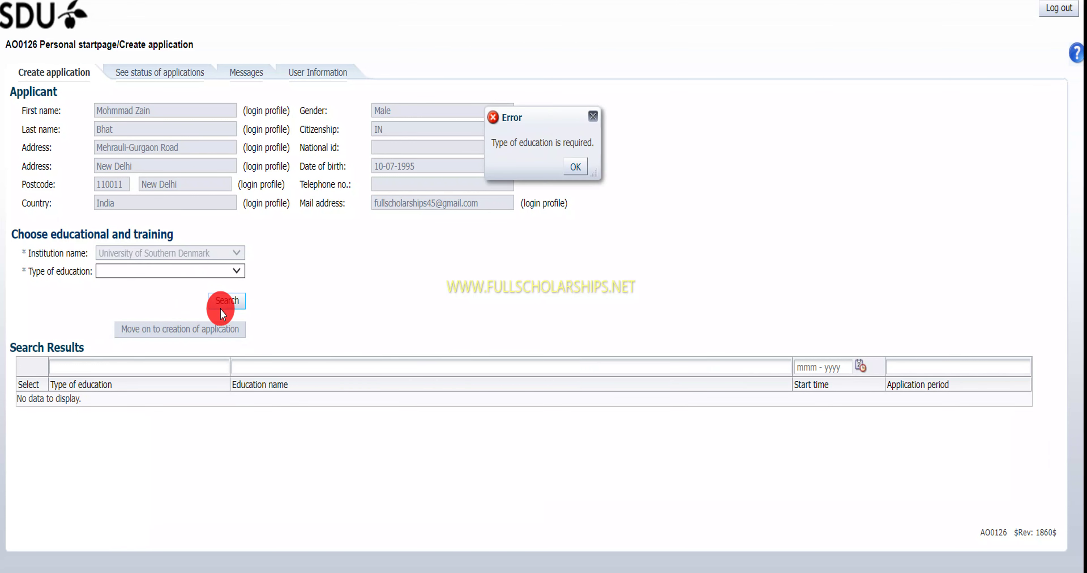
left_click(574, 167)
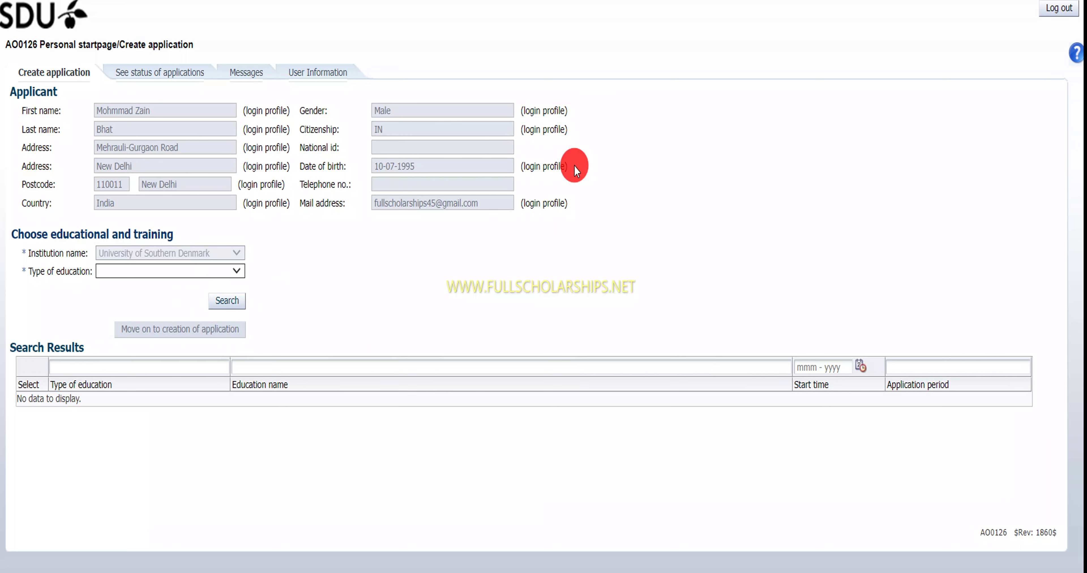
left_click(139, 268)
left_click(135, 288)
- Reopen the application creation page by way of the application statuses and recheck the available types of education
left_click(127, 75)
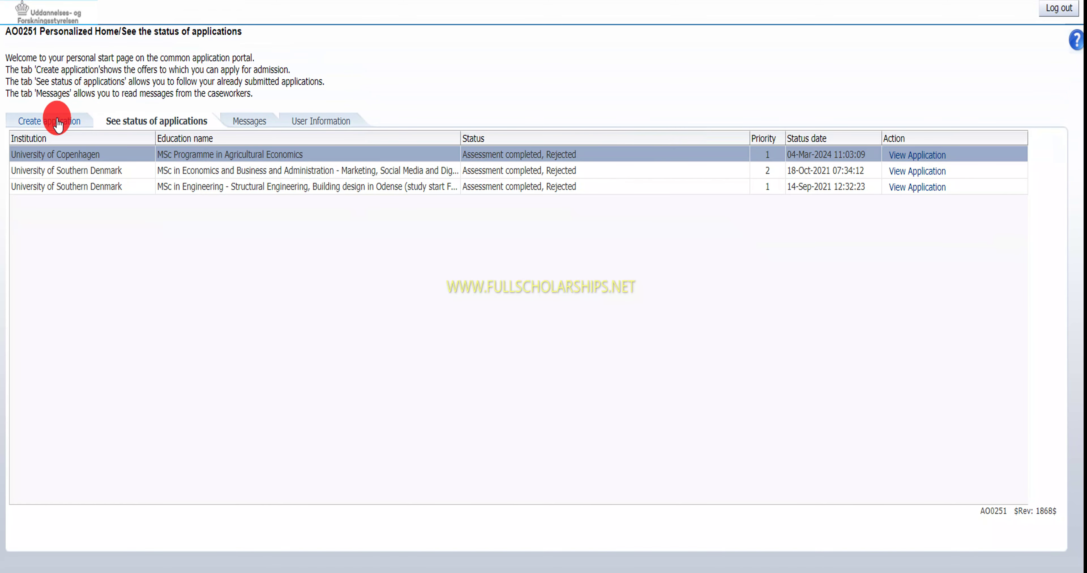
left_click(56, 120)
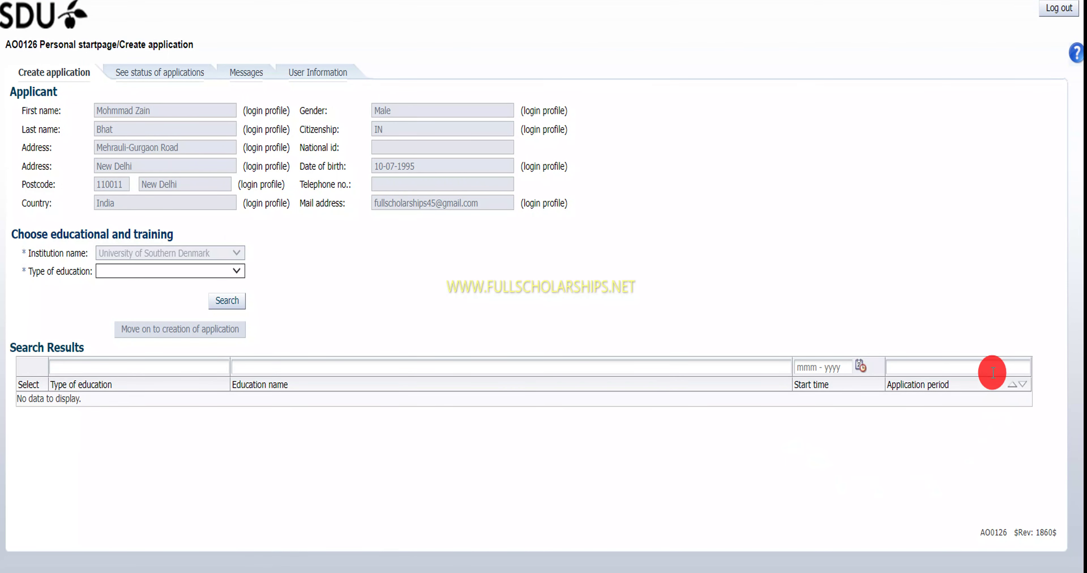
left_click(104, 368)
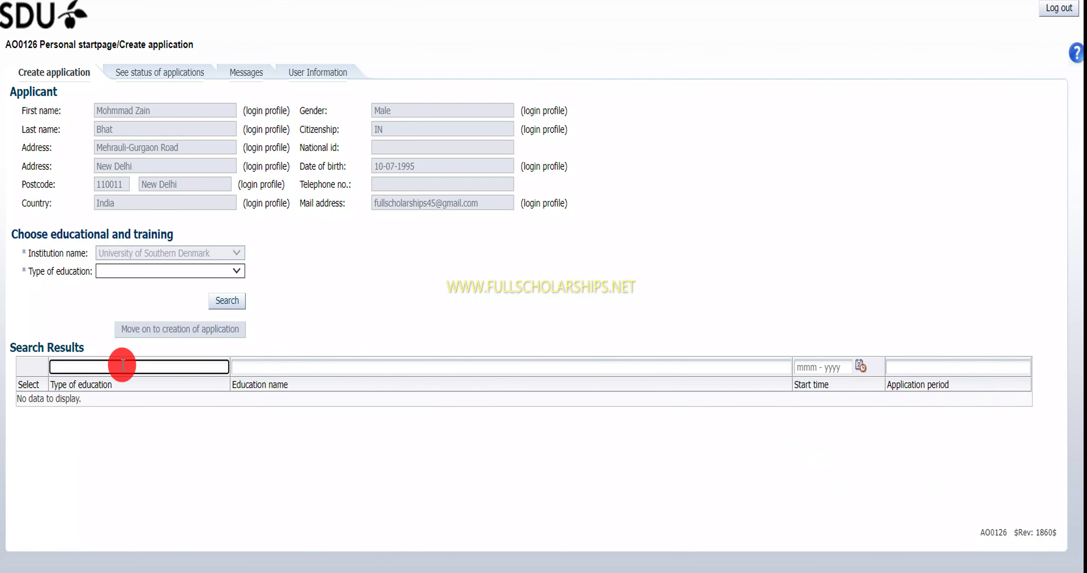
left_click(182, 272)
left_click(182, 271)
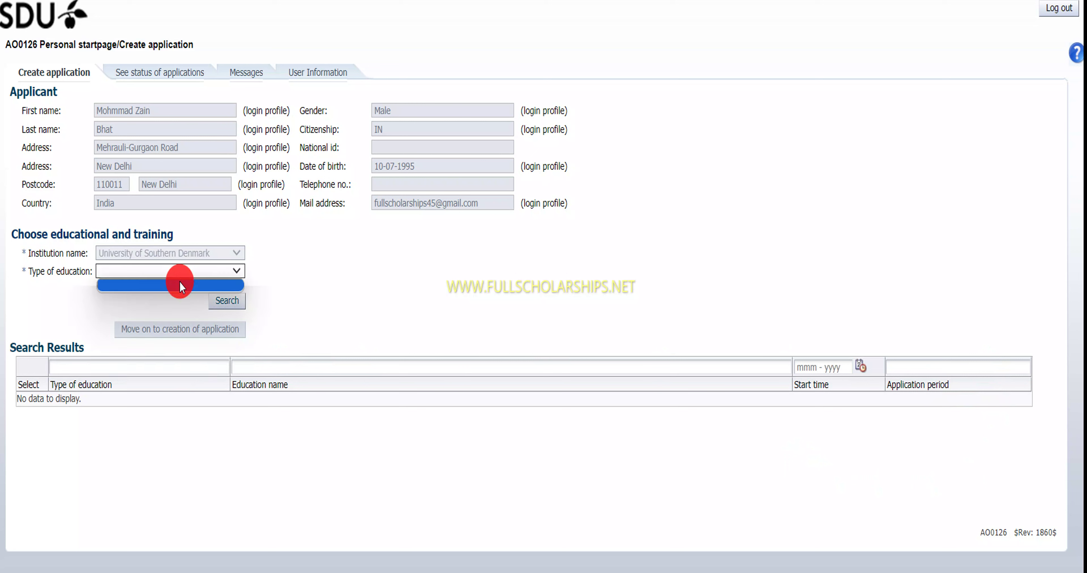
left_click(179, 282)
left_click(183, 273)
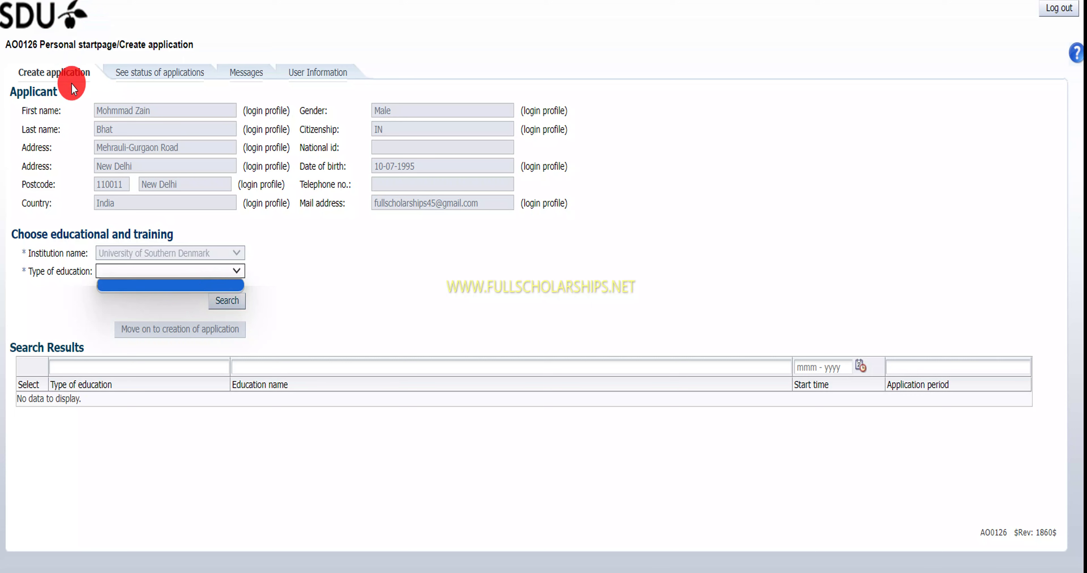
- Open the submitted University of Copenhagen application for the MSc Programme in Agricultural Economics and highlight its programme name
left_click(141, 73)
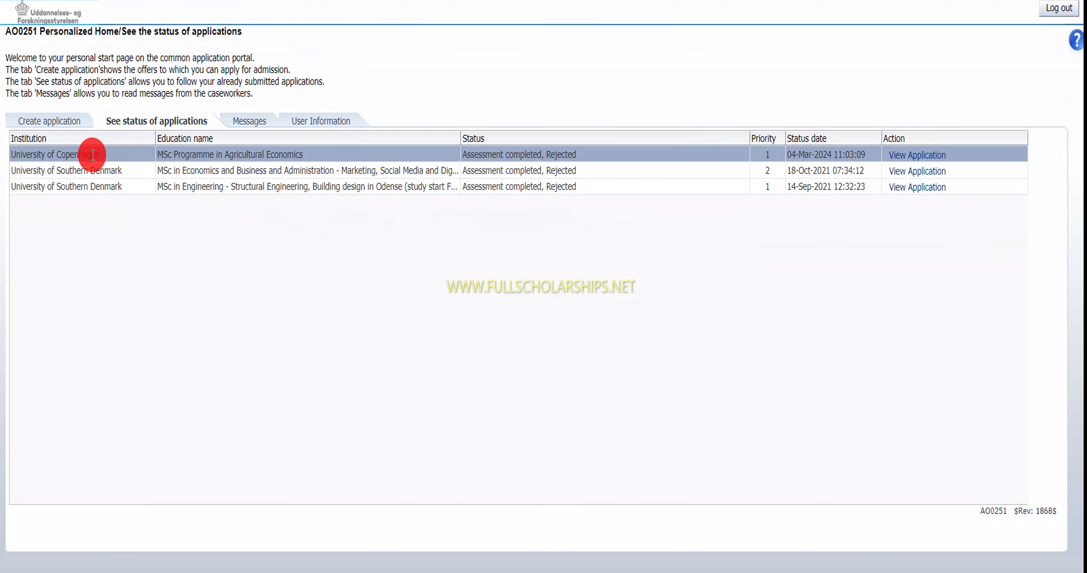
left_click(923, 157)
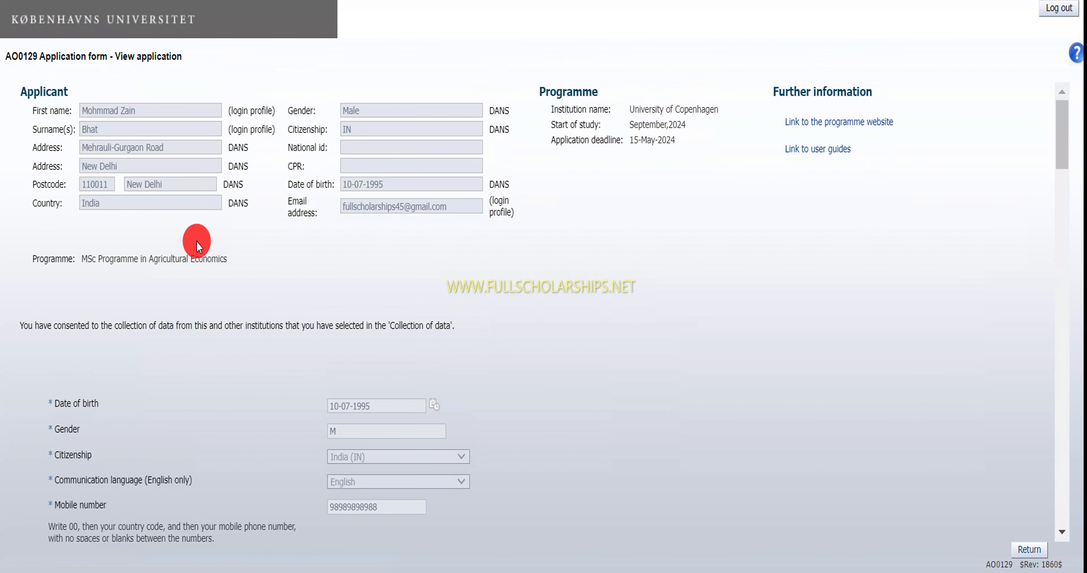
left_click_drag(37, 259, 227, 259)
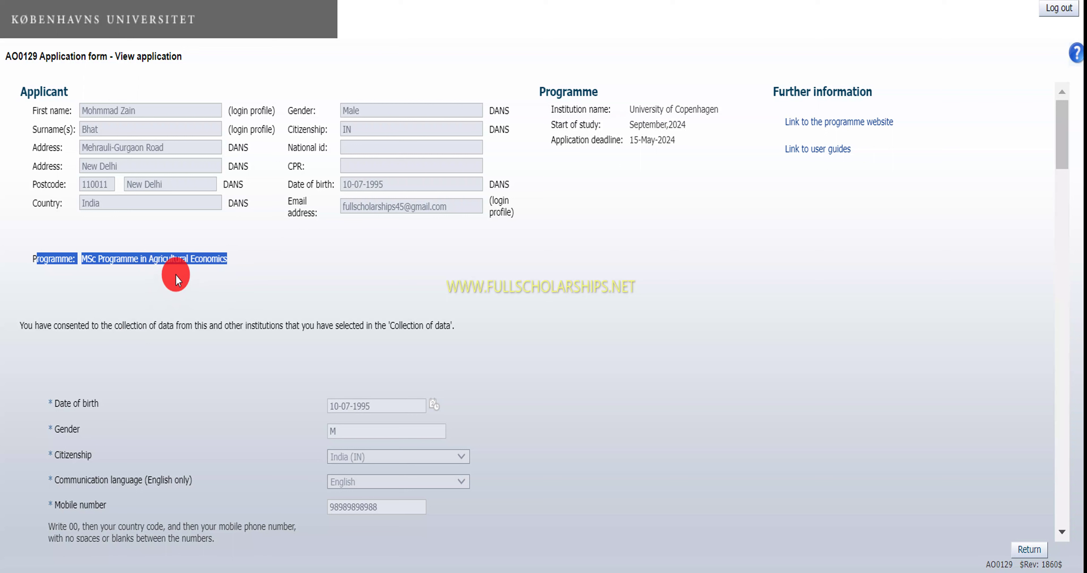
- Examine the application's personal details, passport upload, address, academic degrees, CV and GPA calculator sheet sections
scroll(192, 251, "down", 5)
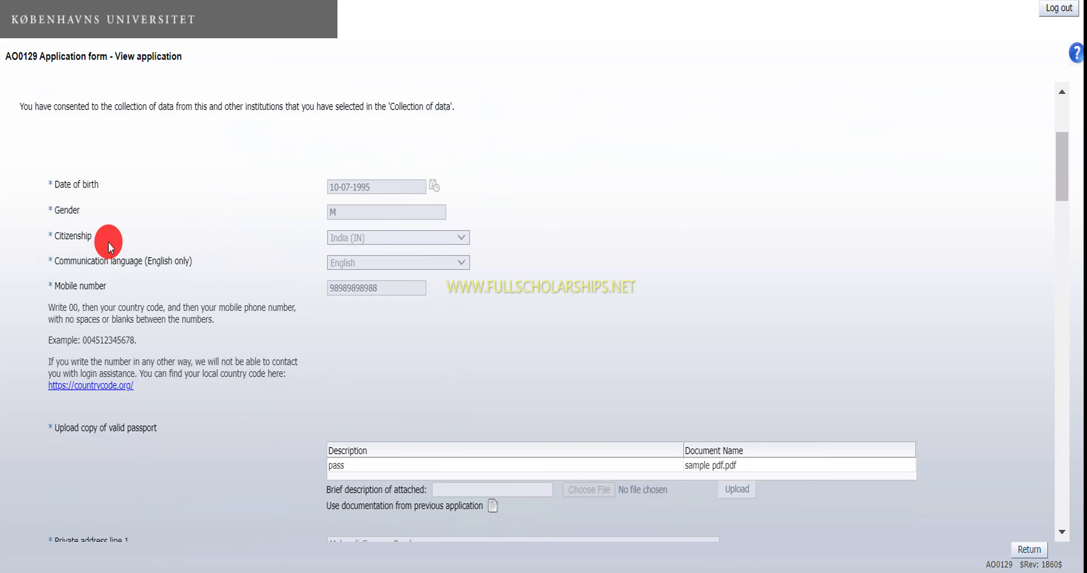
scroll(142, 321, "down", 3)
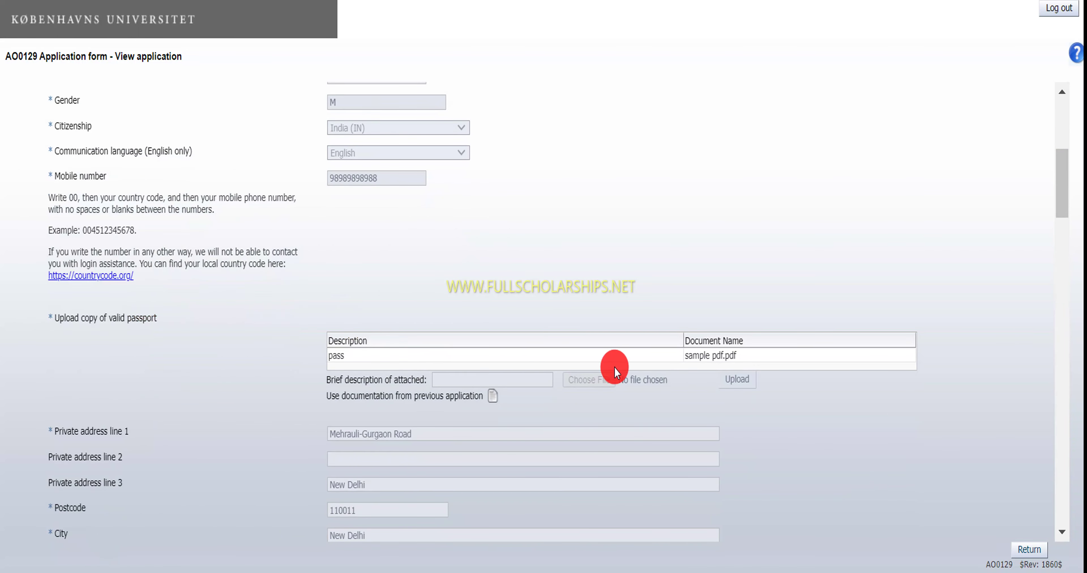
scroll(498, 347, "down", 3)
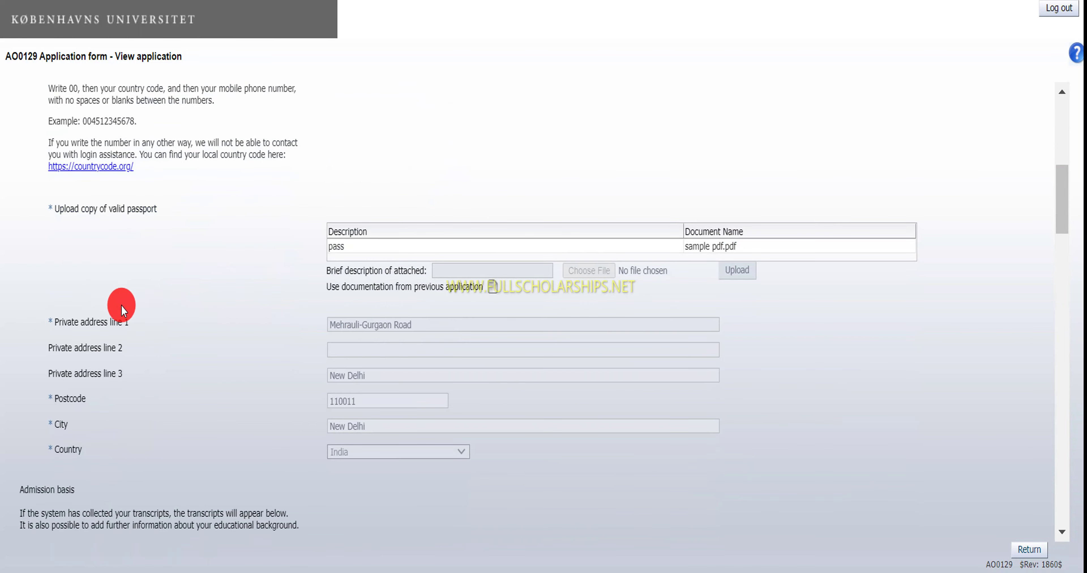
scroll(102, 315, "down", 8)
scroll(186, 325, "down", 1)
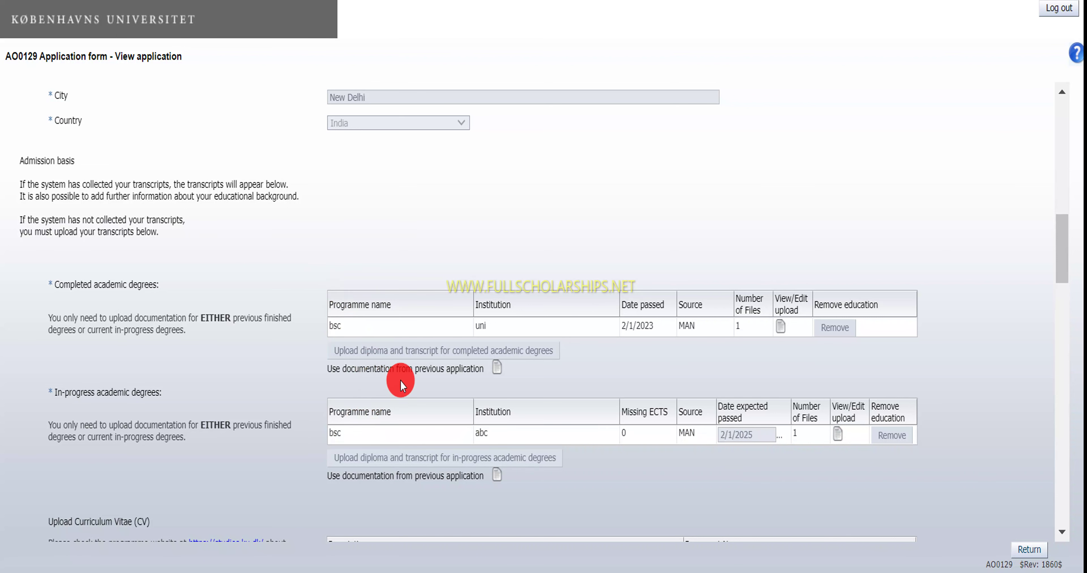
scroll(381, 415, "down", 3)
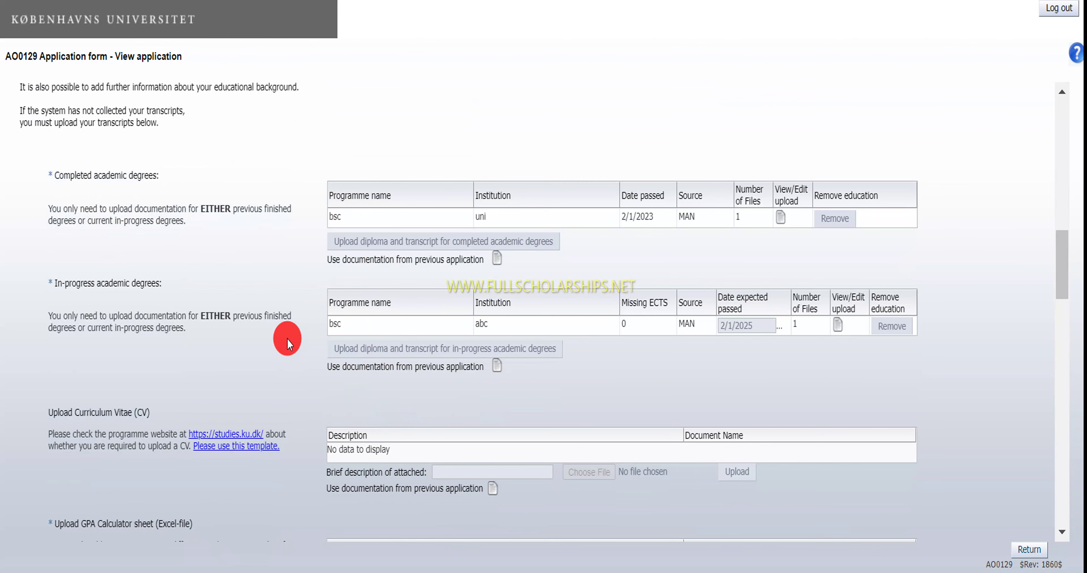
scroll(299, 342, "down", 3)
scroll(407, 329, "down", 3)
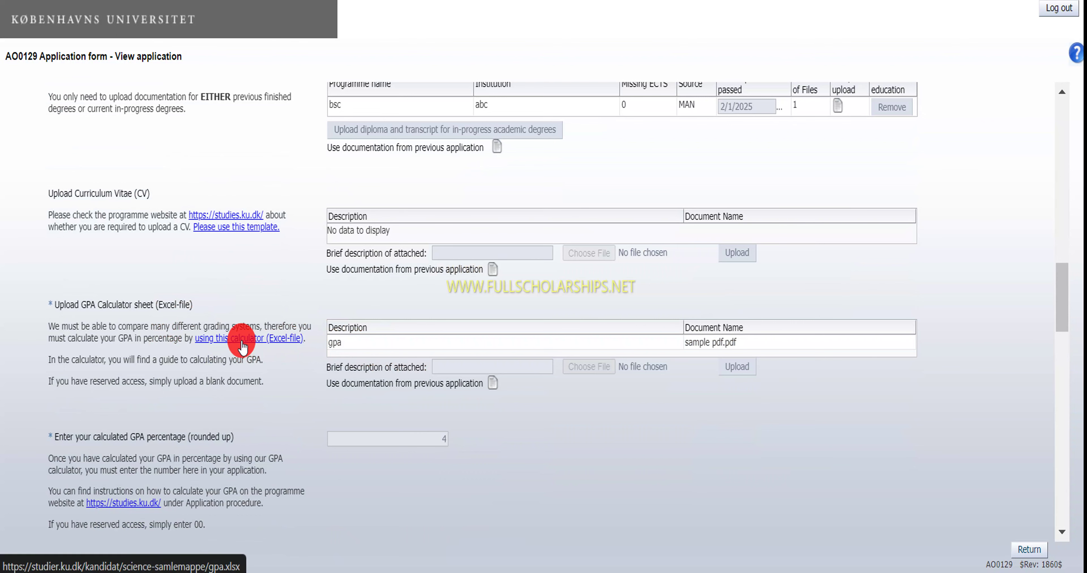
- Examine the GPA percentage, language test, additional documentation, prior Master's degree, course description, self-assessment and application fee invoice sections of the application
scroll(333, 333, "down", 3)
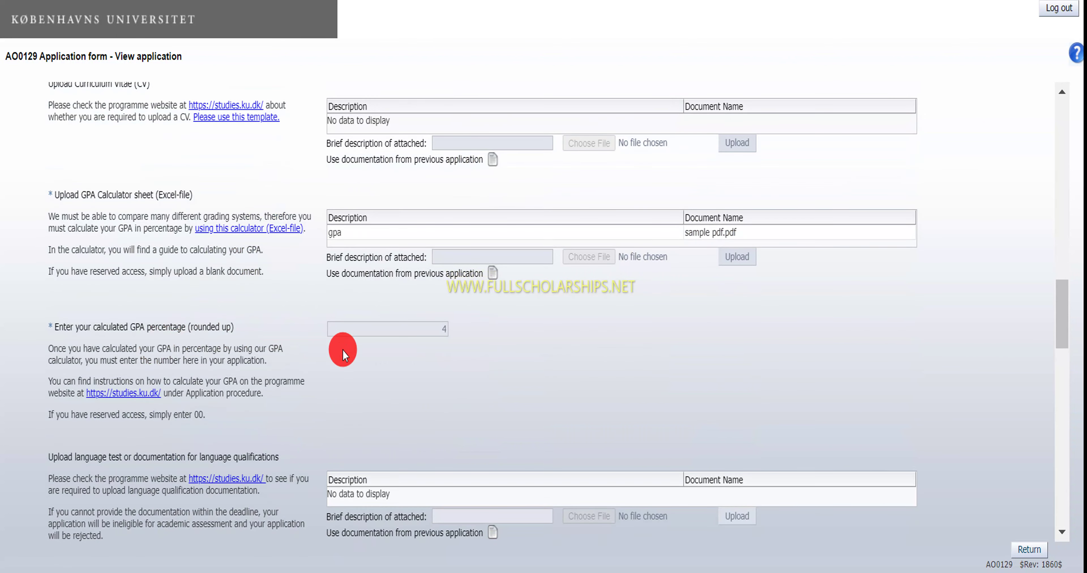
scroll(211, 346, "down", 3)
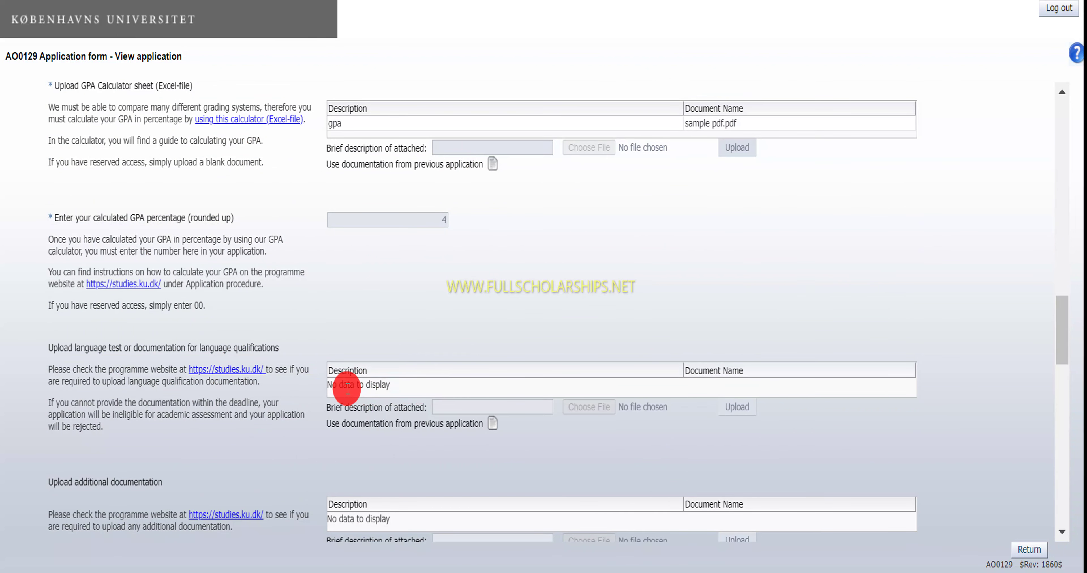
scroll(302, 415, "down", 3)
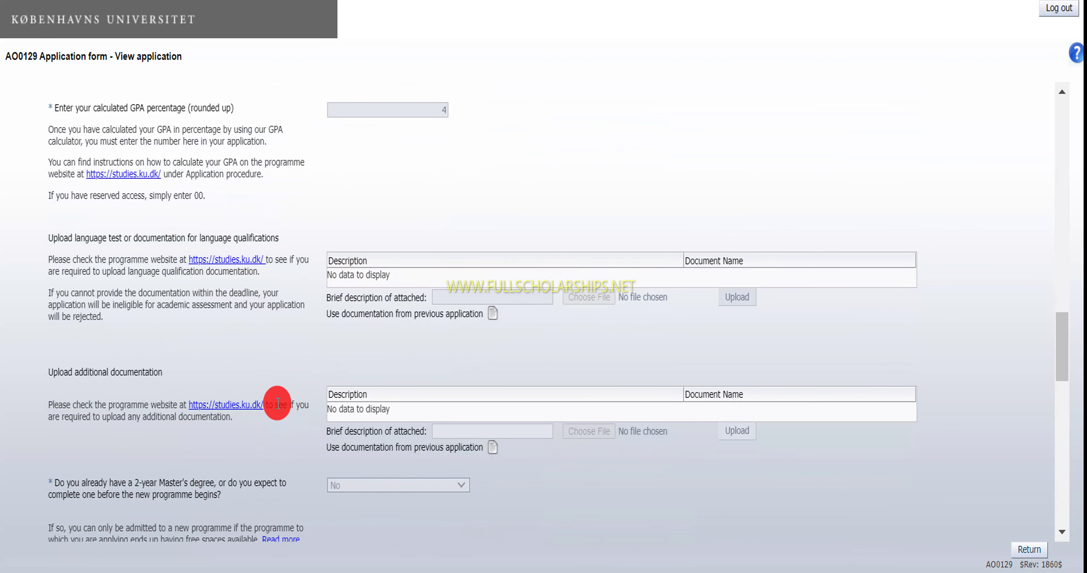
scroll(277, 399, "down", 3)
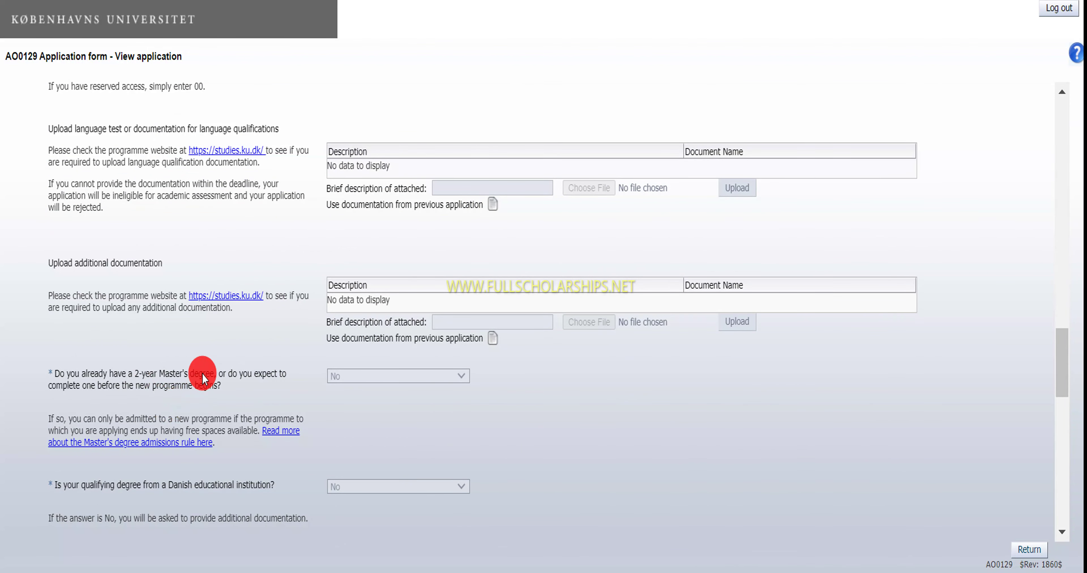
scroll(369, 392, "down", 3)
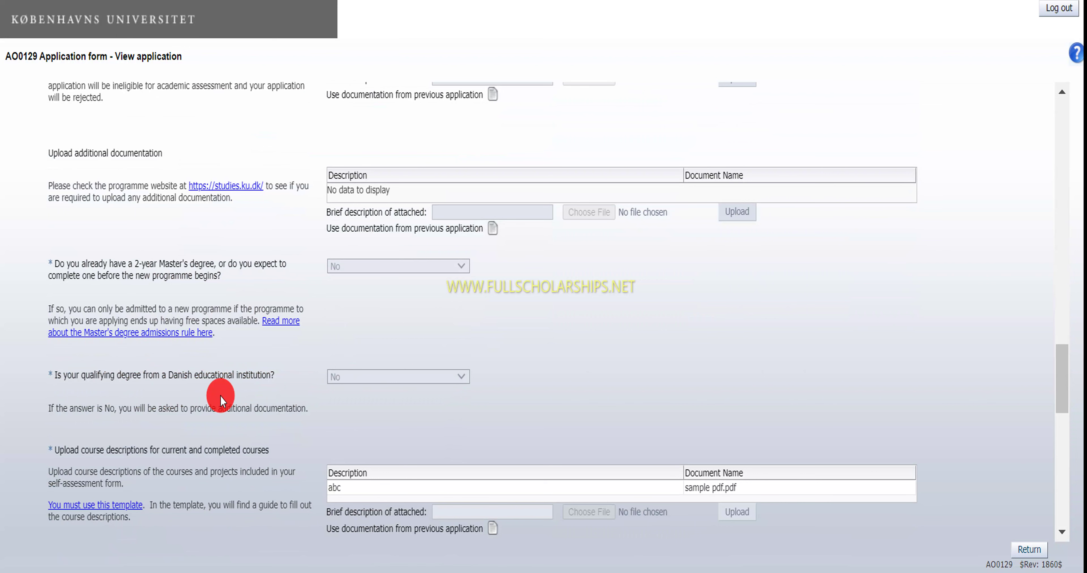
scroll(414, 311, "down", 3)
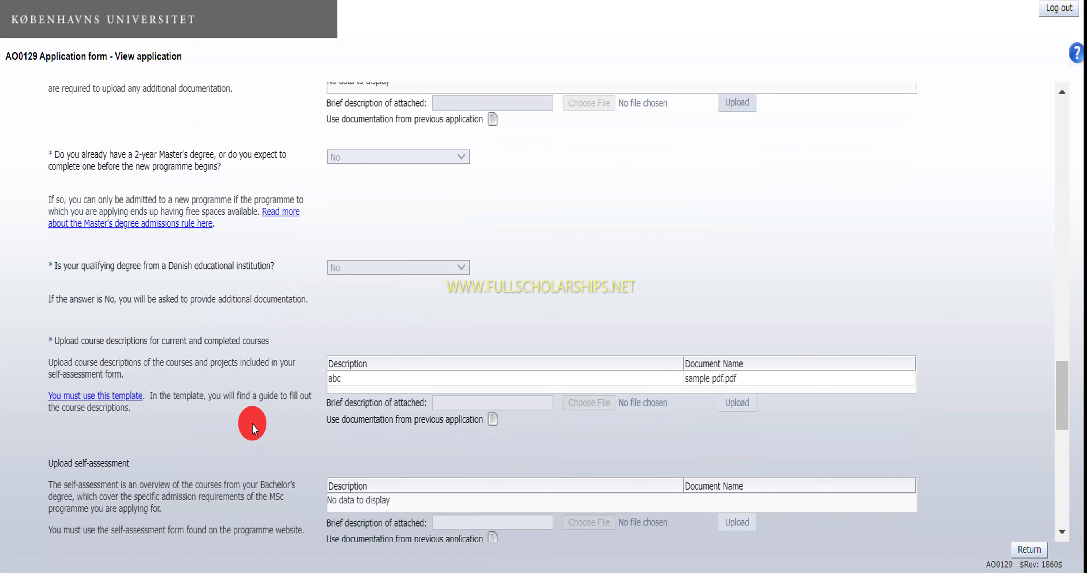
scroll(514, 354, "down", 3)
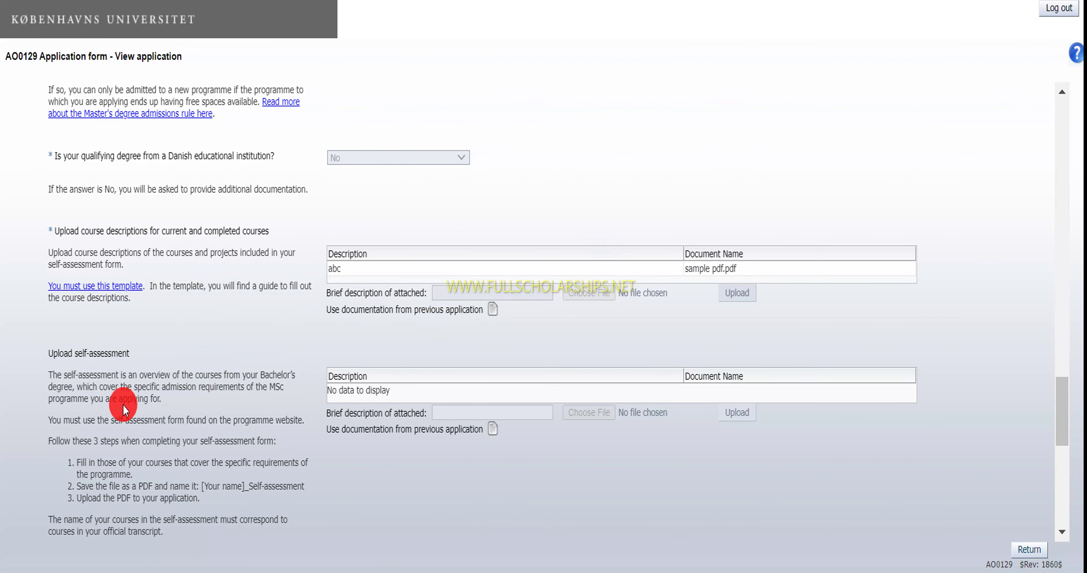
scroll(222, 370, "down", 9)
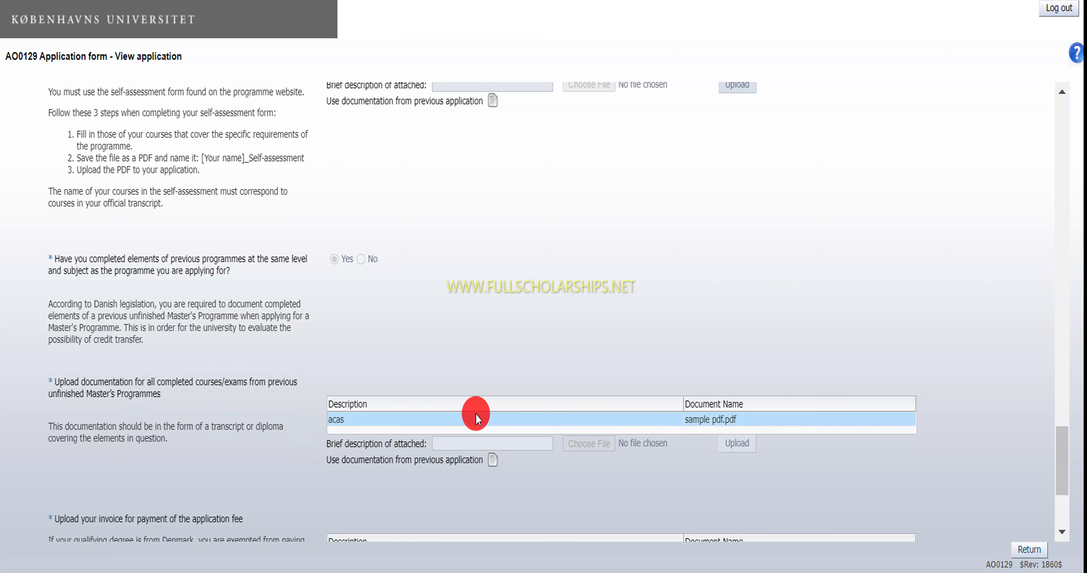
scroll(466, 420, "down", 5)
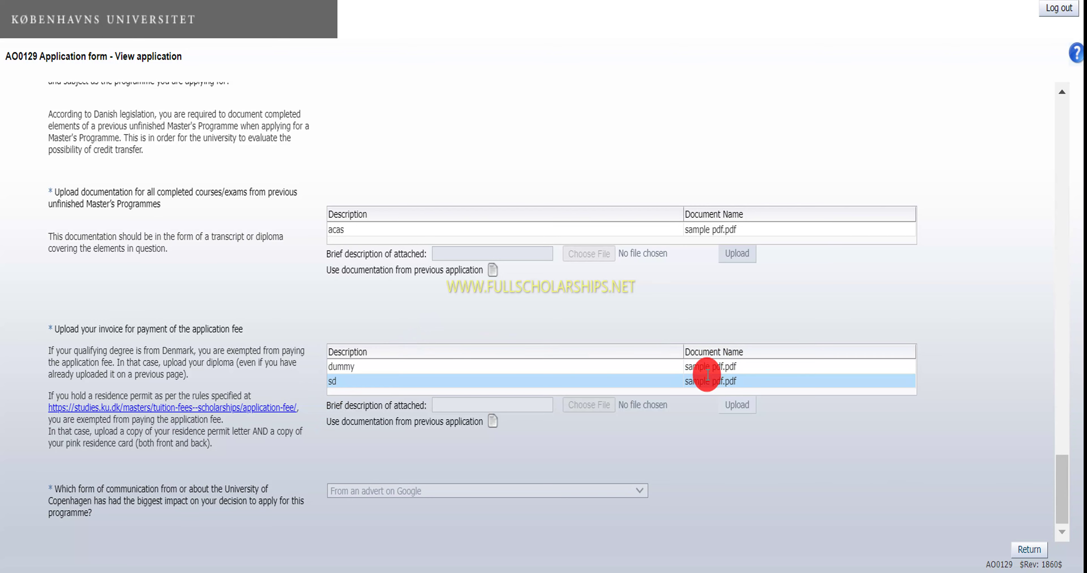
scroll(531, 485, "up", 15)
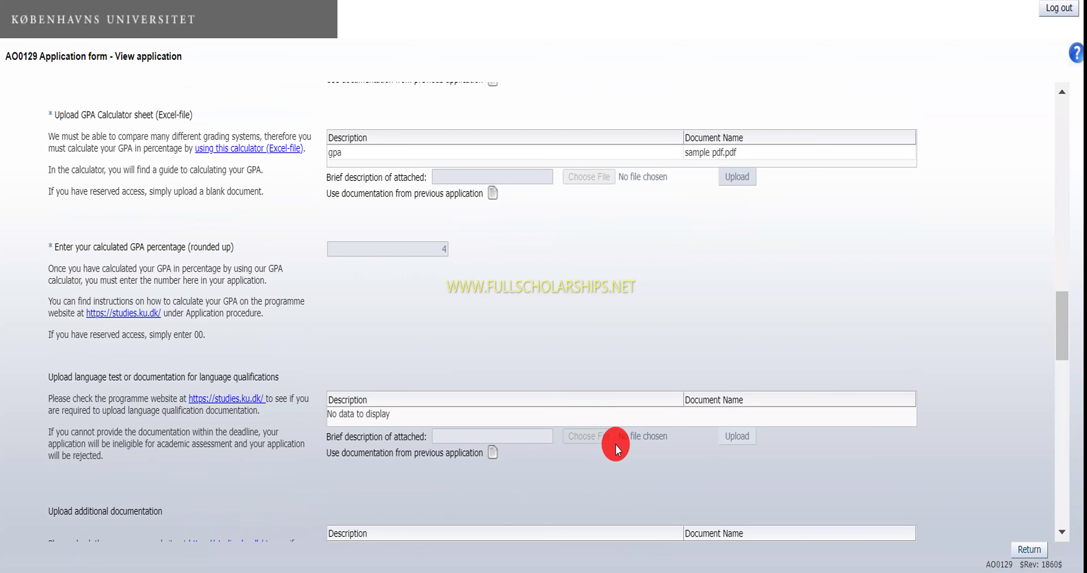
scroll(615, 444, "up", 10)
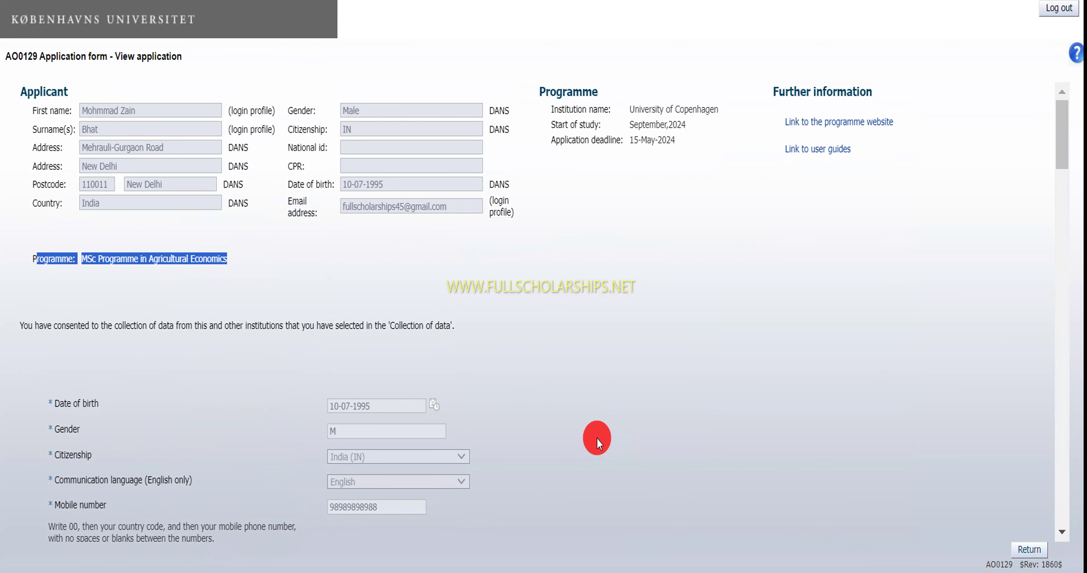
left_click(596, 437)
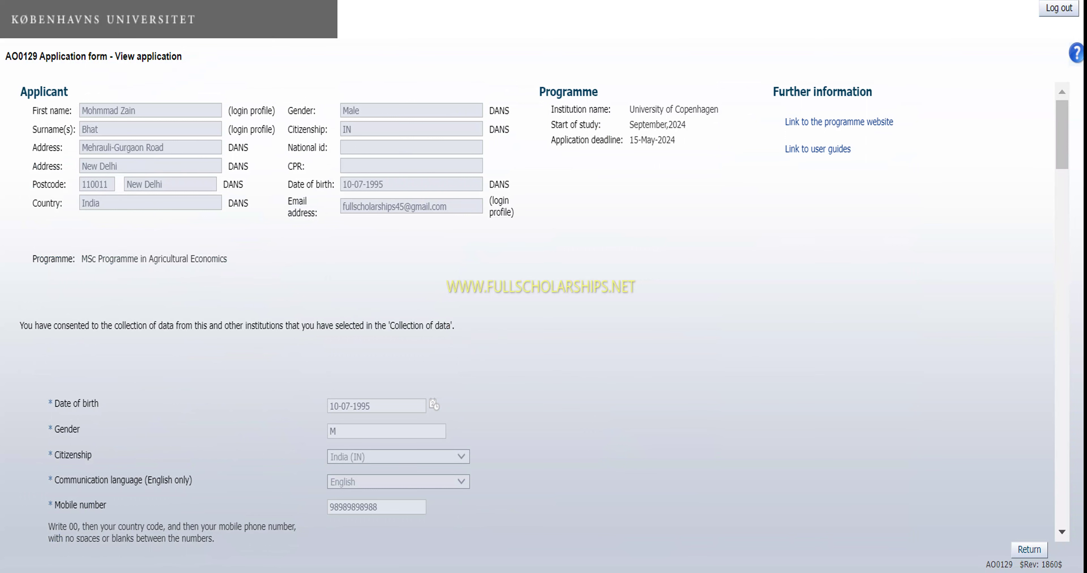
scroll(612, 495, "down", 1)
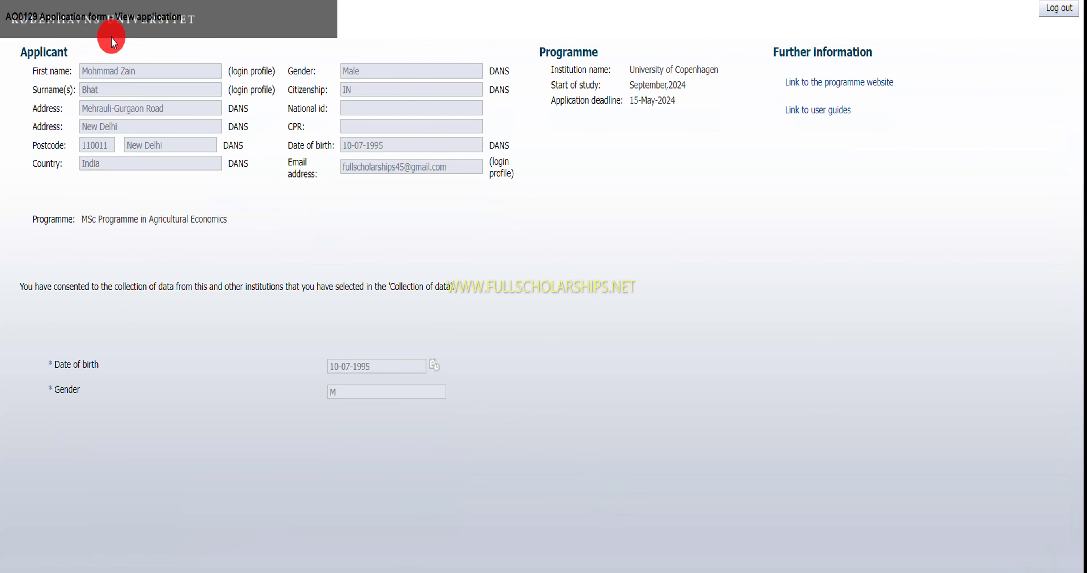
scroll(65, 19, "up", 1)
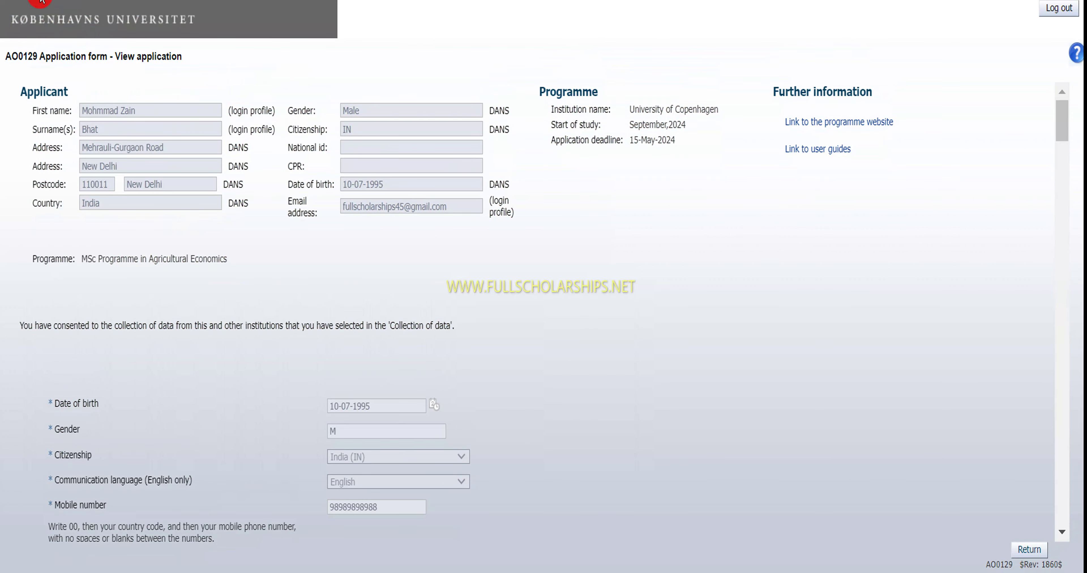
scroll(359, 287, "down", 1)
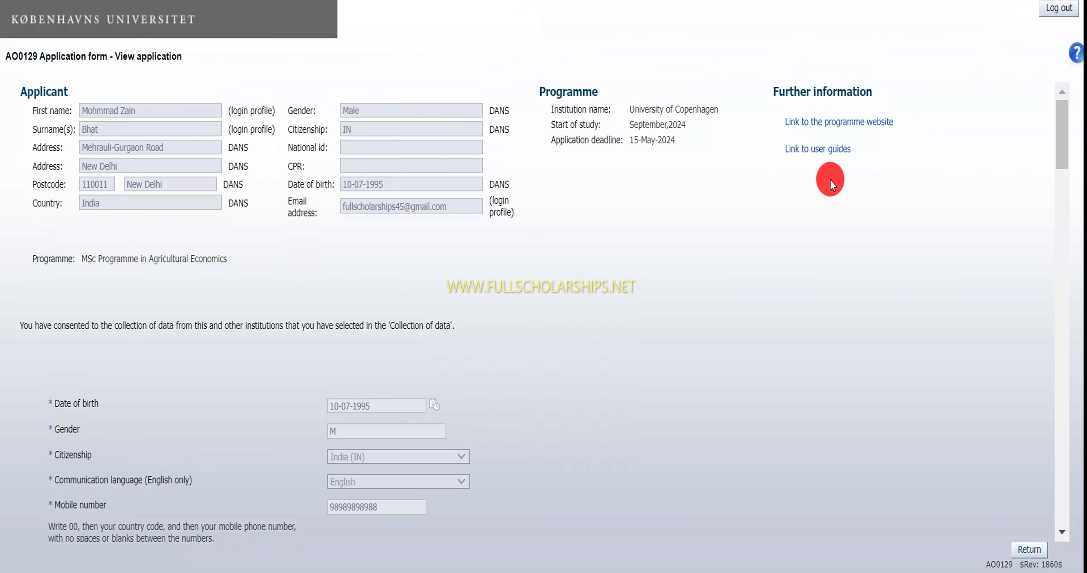
- Open the application's programme website link, and open the application portal from the Apply for admission section of the admission guide
left_click(820, 123)
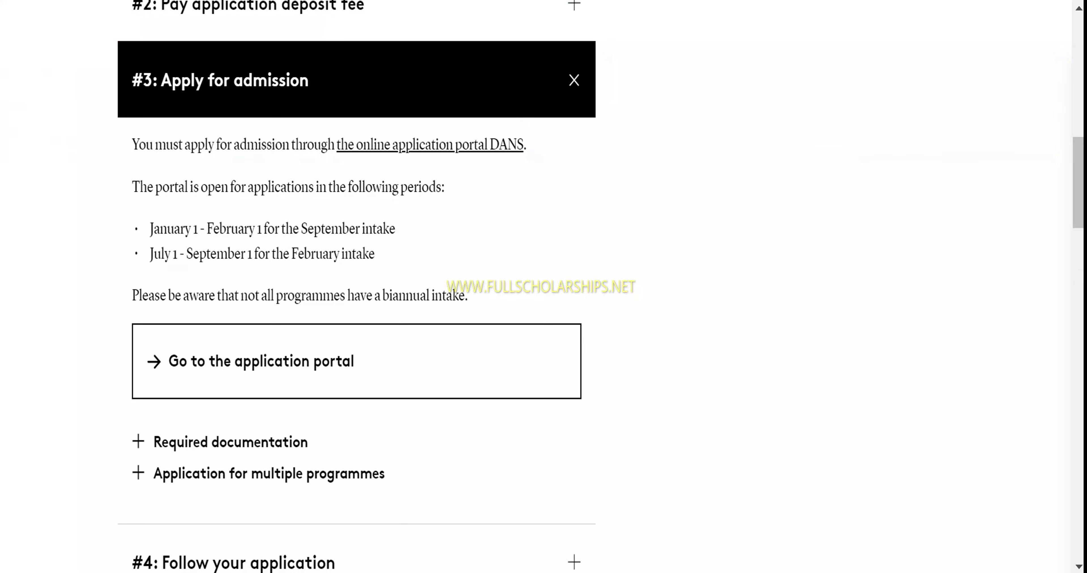
left_click(274, 362)
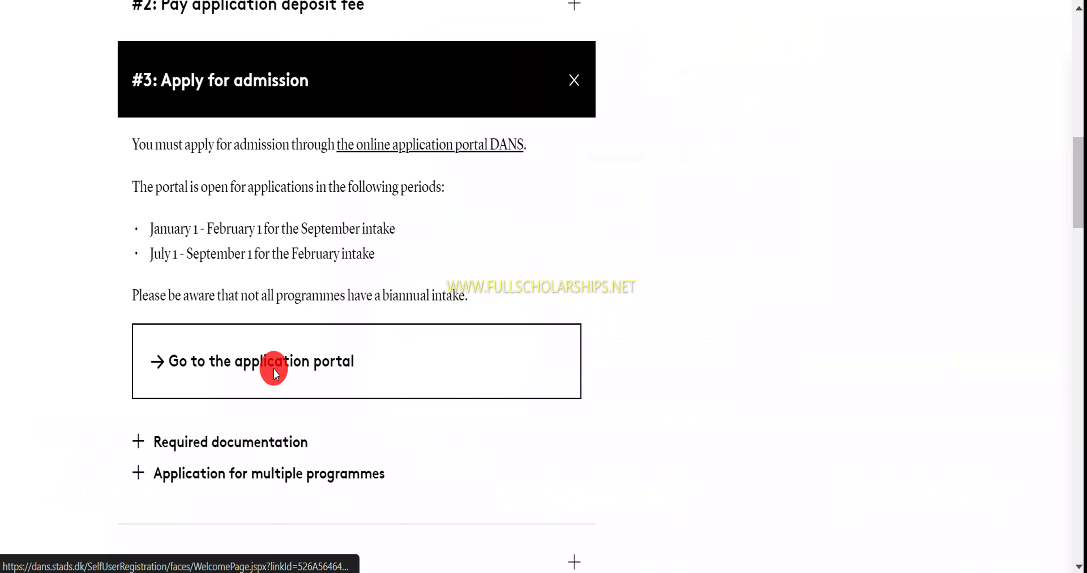
left_click(273, 368)
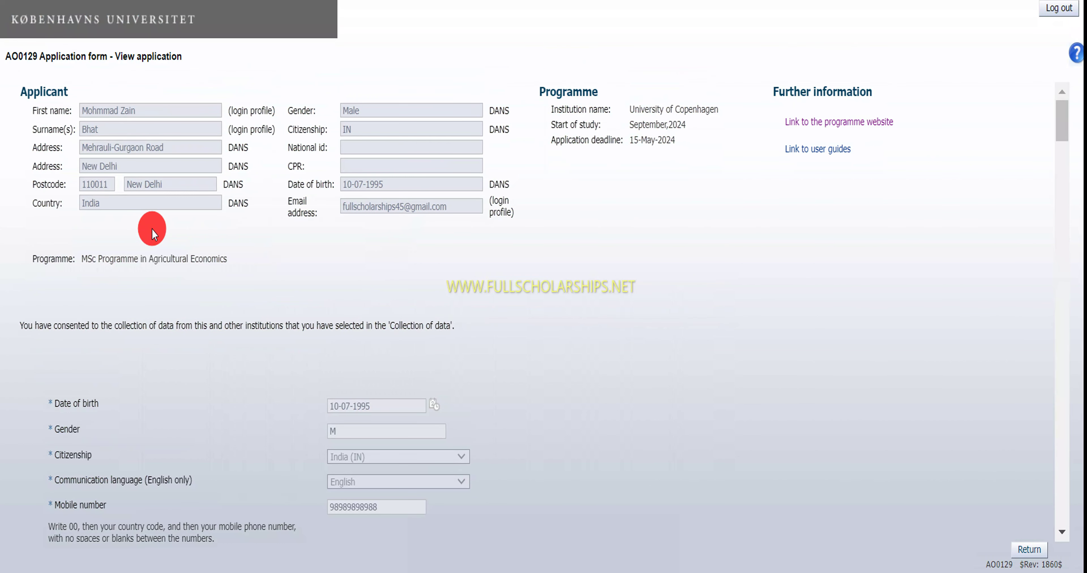
scroll(800, 169, "down", 20)
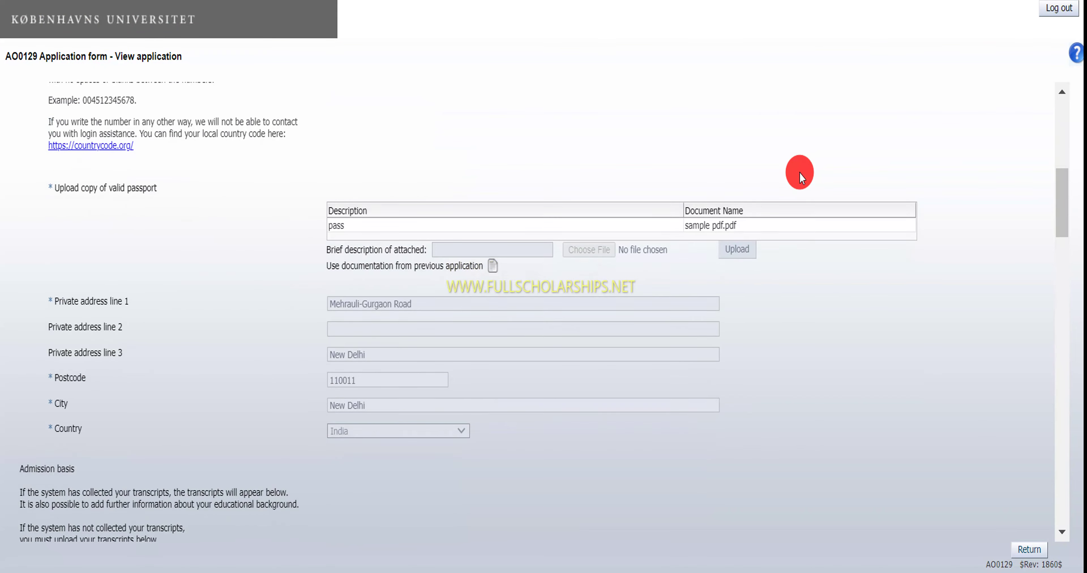
scroll(730, 316, "up", 20)
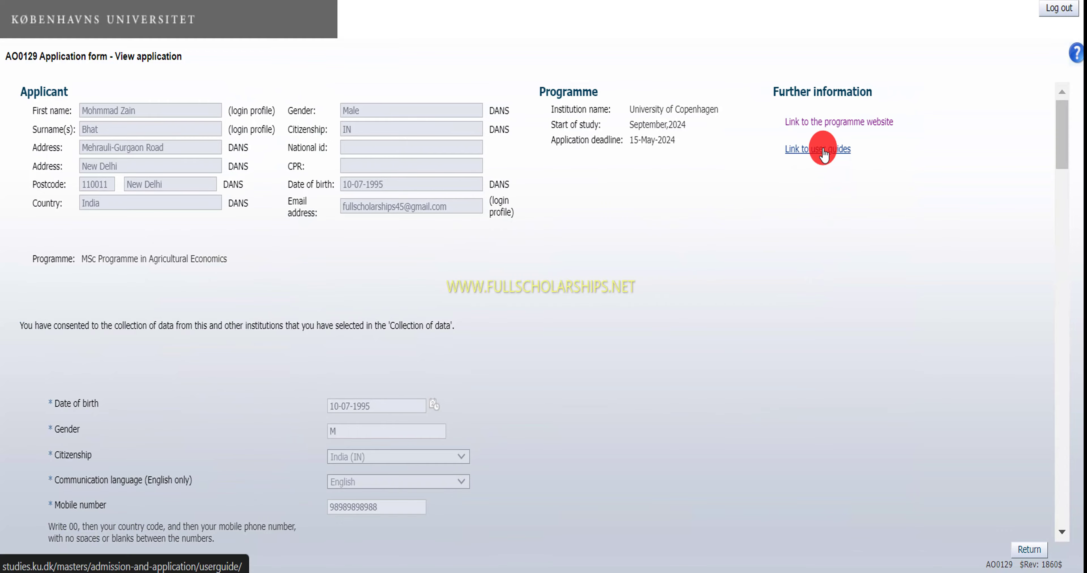
scroll(413, 191, "down", 10)
scroll(414, 198, "down", 20)
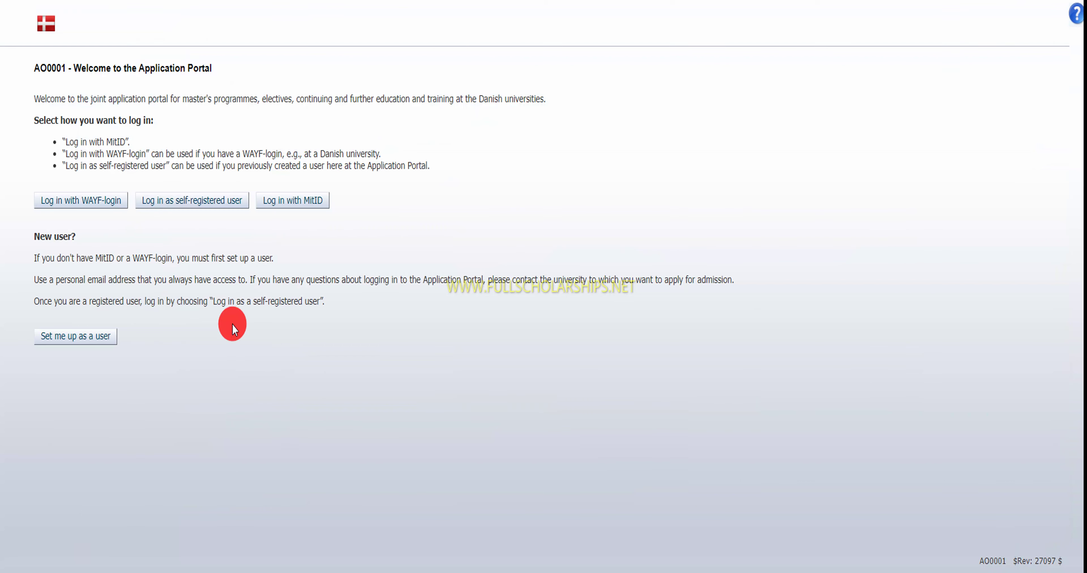
- Log in to the portal as a self-registered user with the saved account email and password, and open the application creation page
left_click(203, 224)
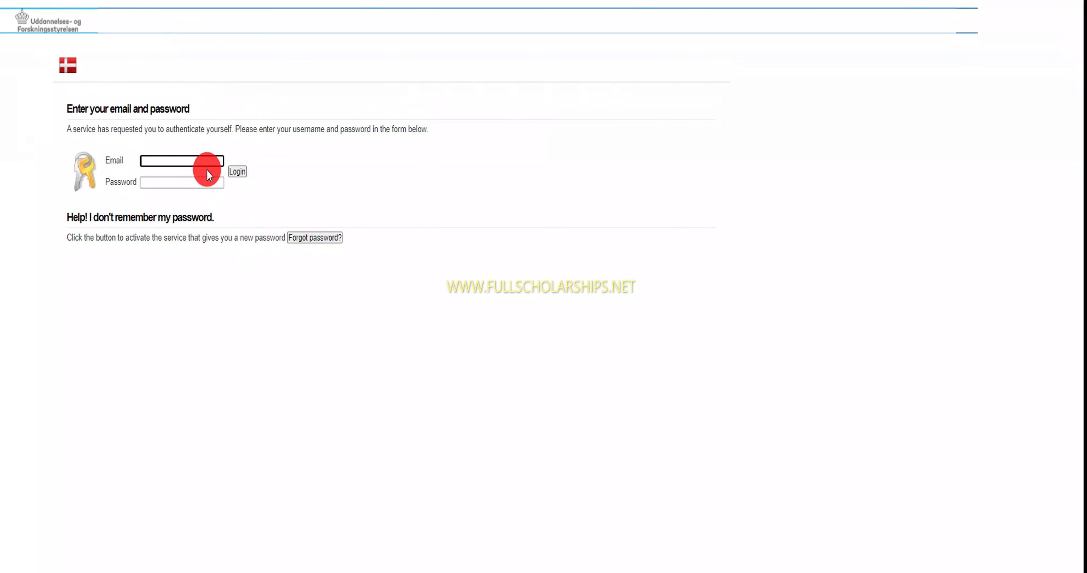
left_click(207, 163)
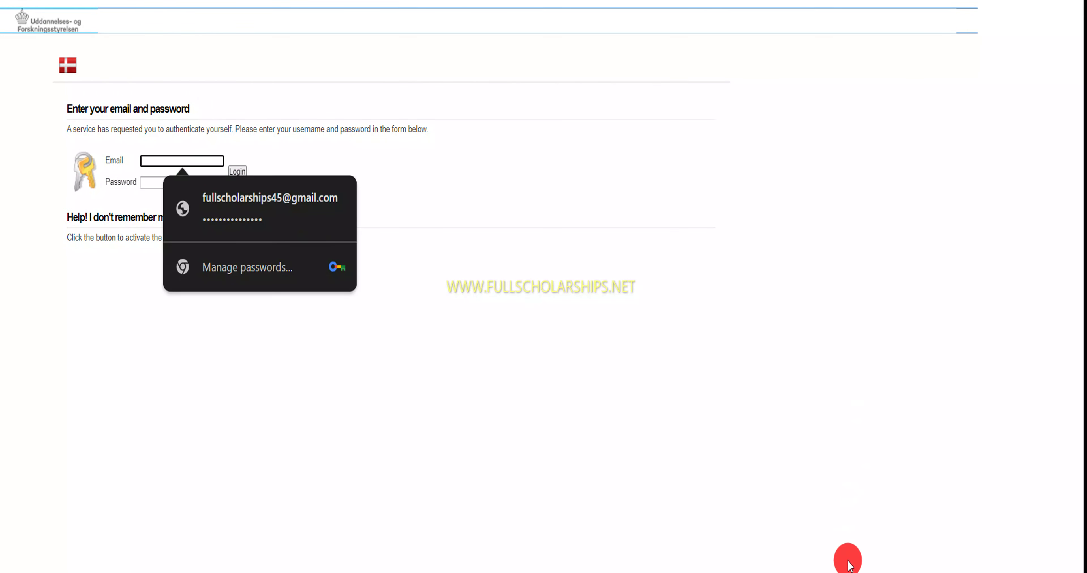
key("Down")
key("Return")
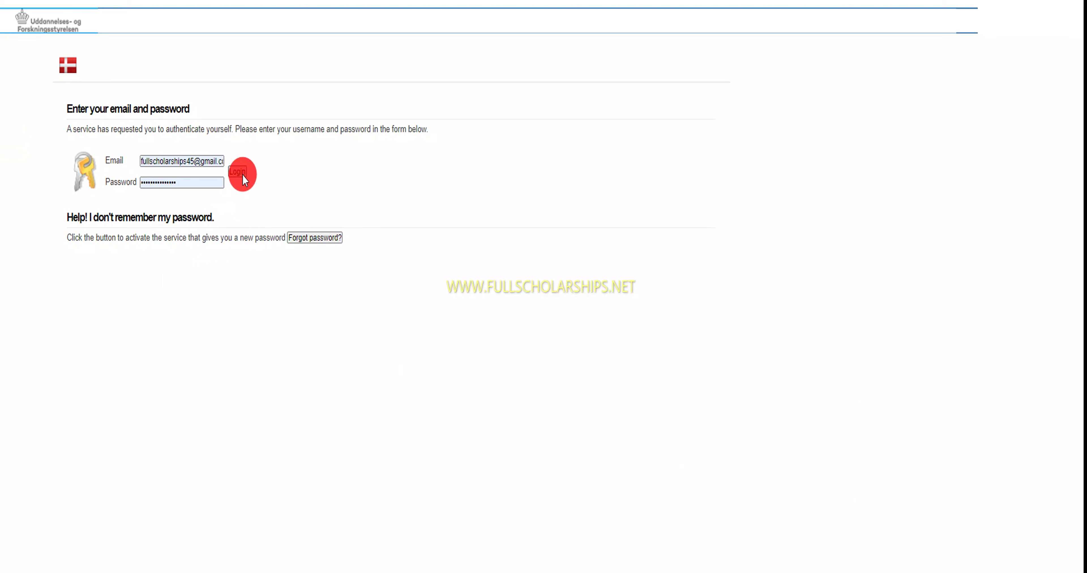
left_click(242, 174)
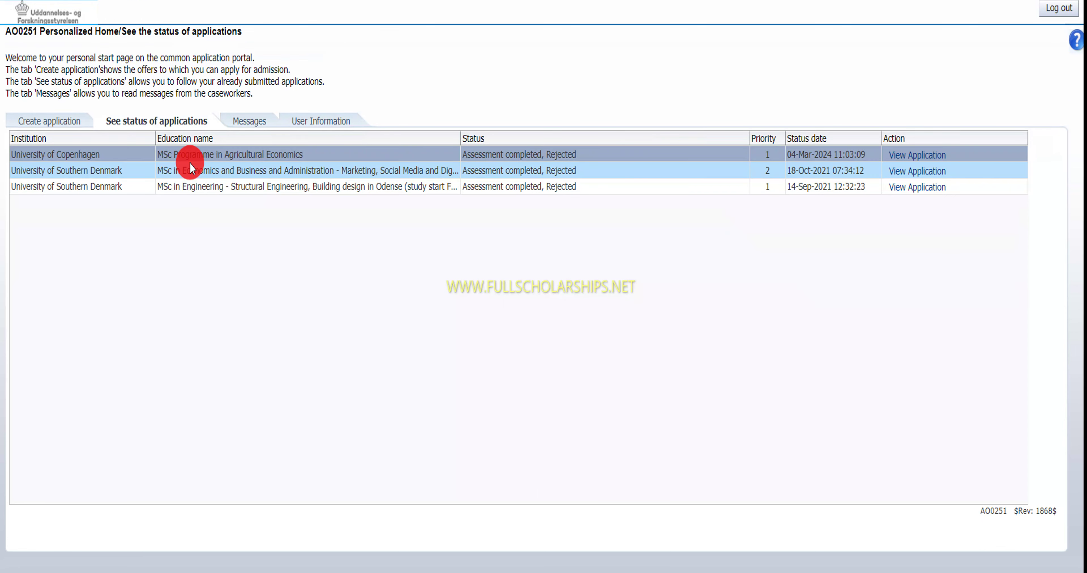
left_click(46, 123)
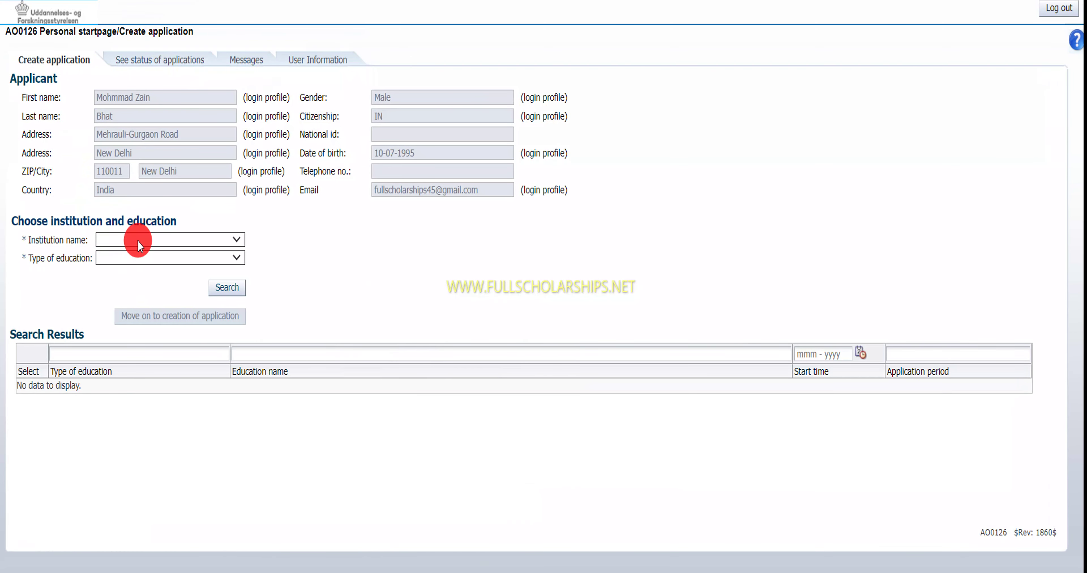
- Search for University of Southern Denmark programmes with the education type Single subject - Diploma/Master
left_click(138, 240)
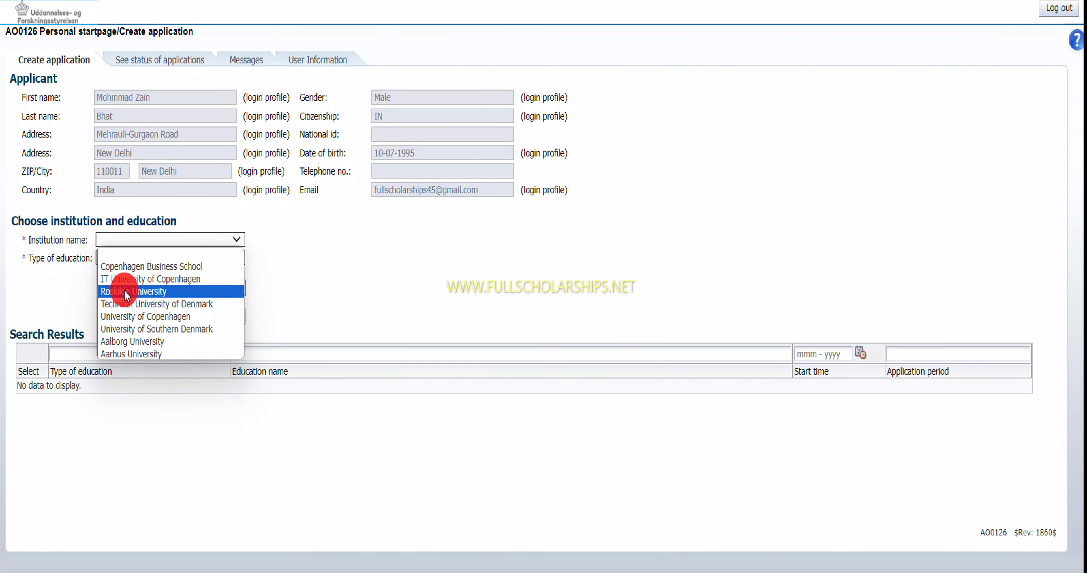
left_click(129, 328)
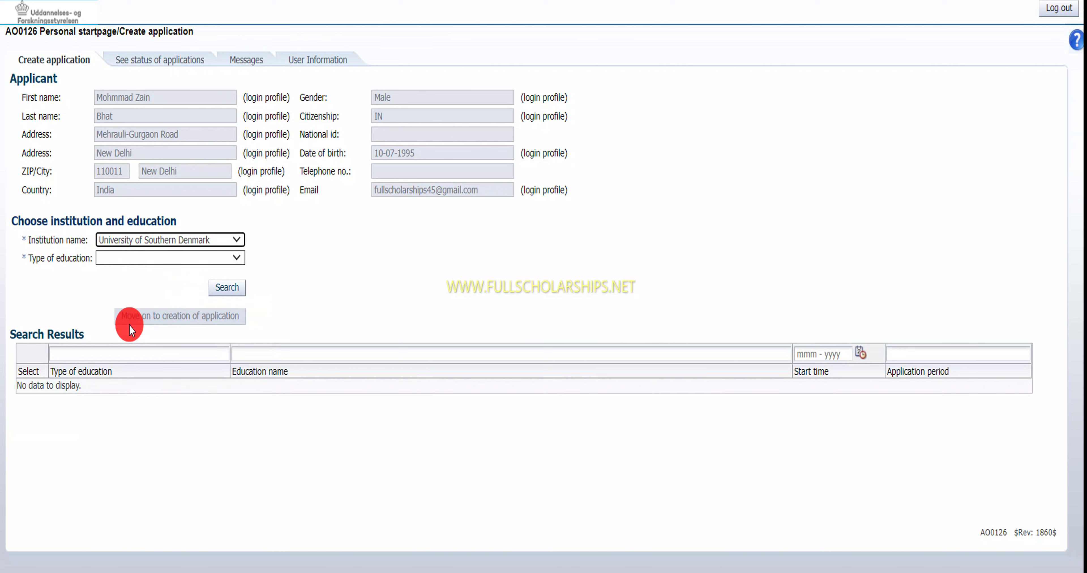
left_click(157, 256)
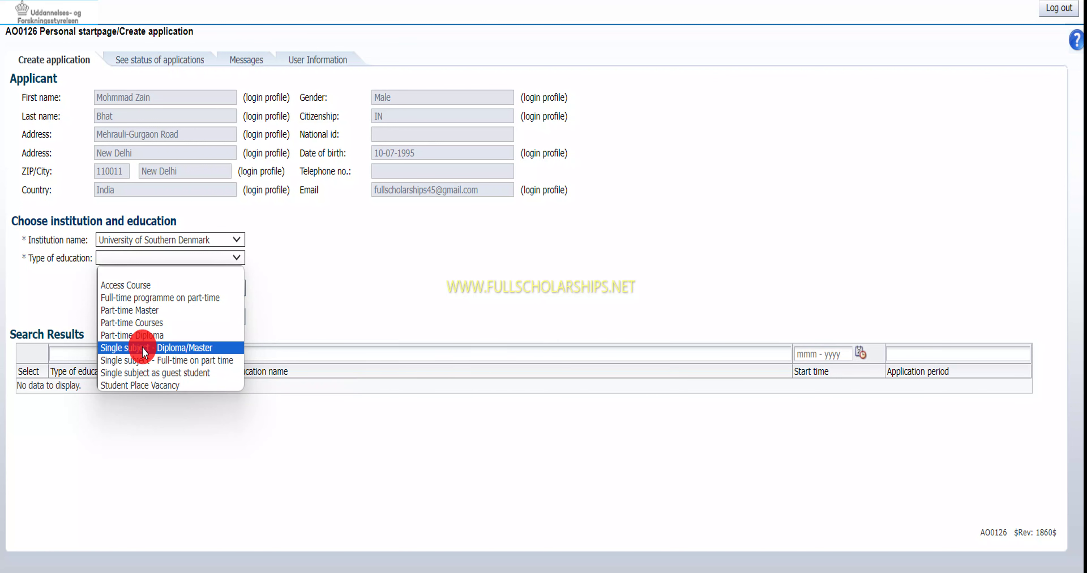
left_click(176, 348)
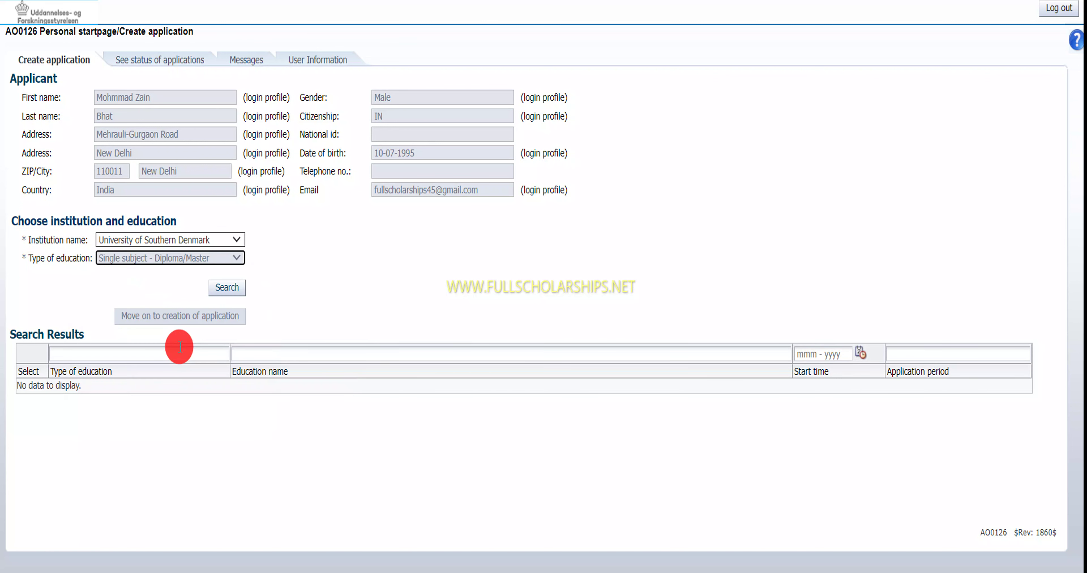
left_click(220, 287)
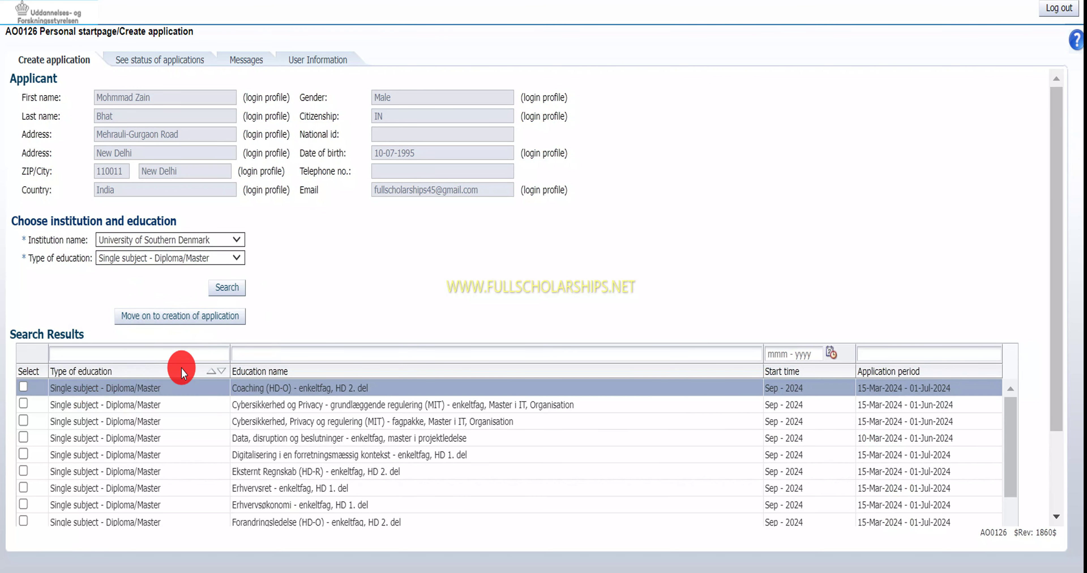
- Look through the single-subject search results and compare them with the eligible Master's programmes on the SDU scholarship and programme pages
scroll(181, 372, "down", 10)
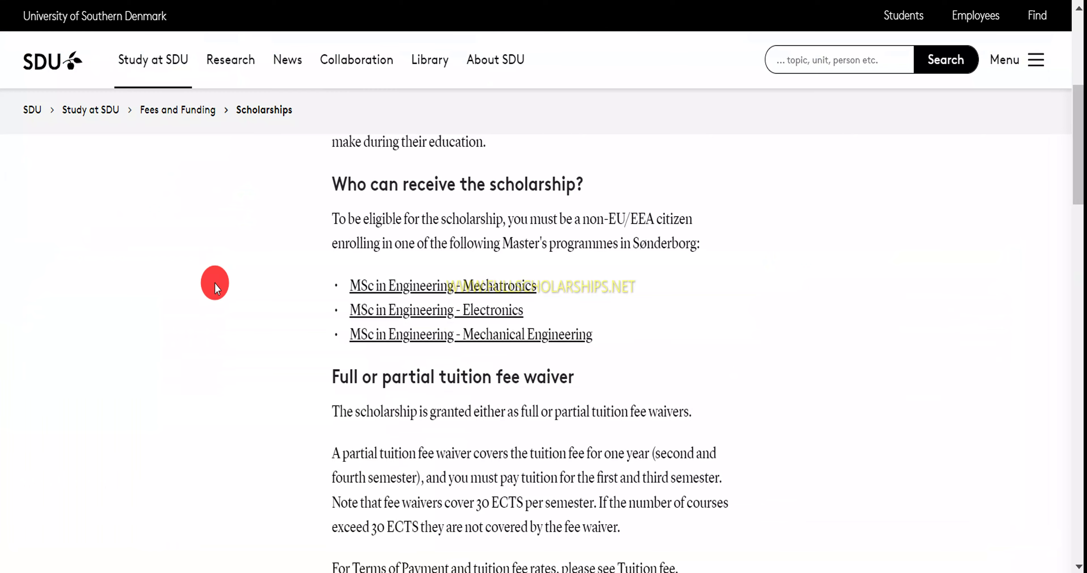
scroll(437, 364, "down", 5)
scroll(427, 346, "up", 5)
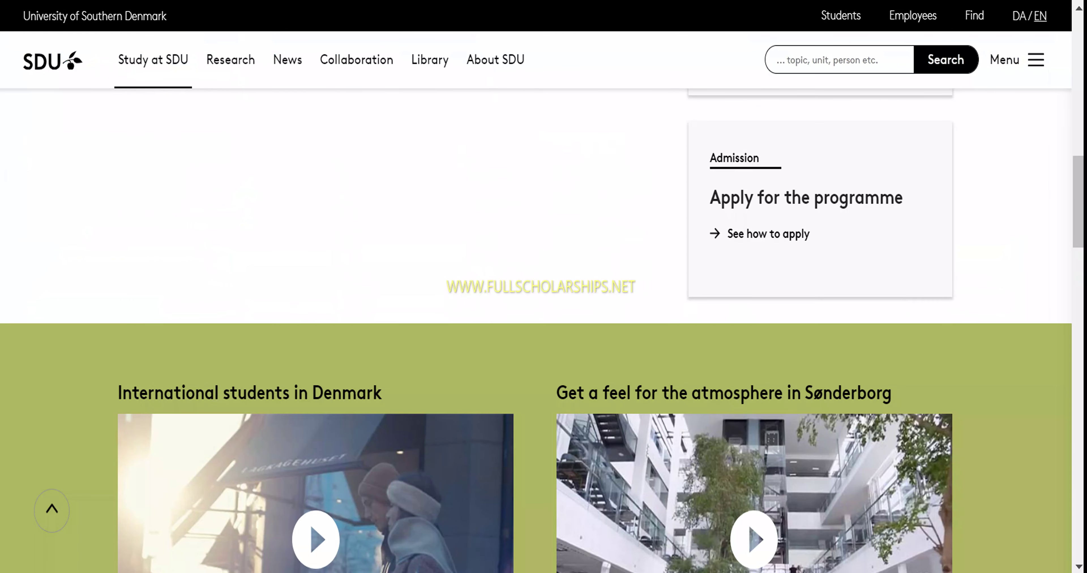
left_click(424, 60)
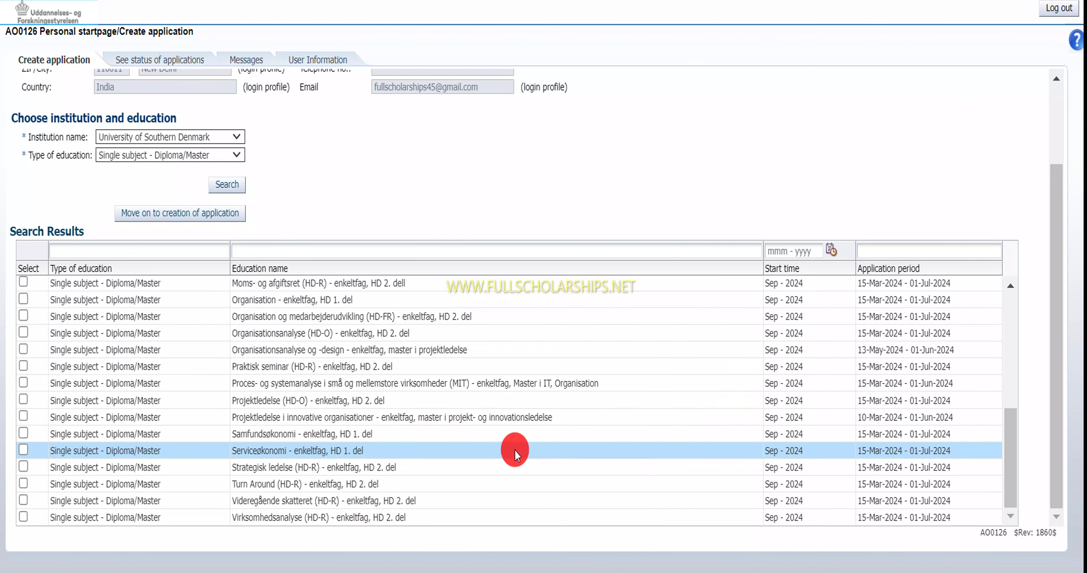
scroll(513, 449, "up", 3)
scroll(517, 455, "down", 3)
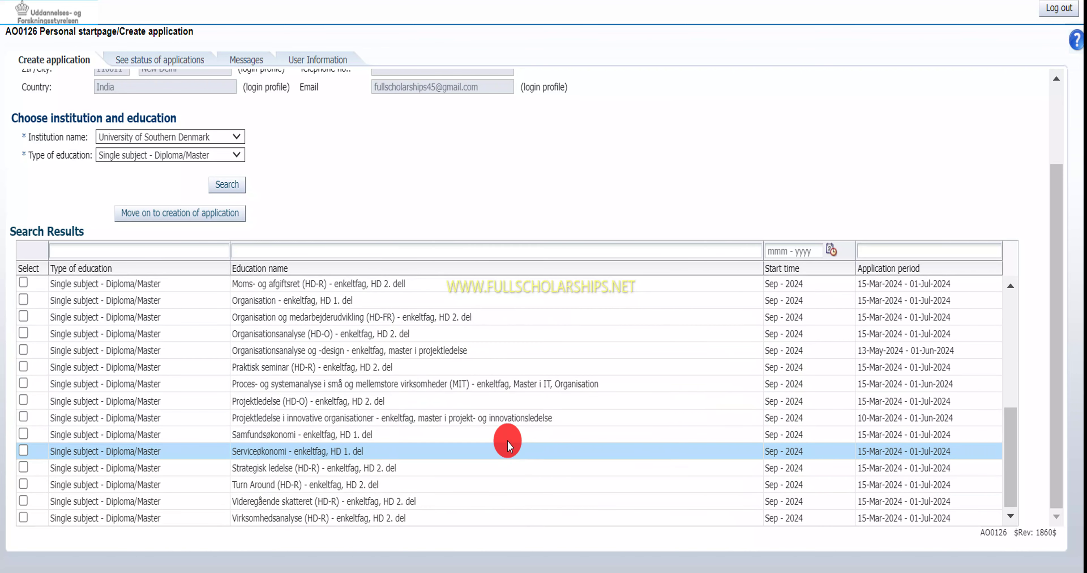
scroll(321, 394, "up", 10)
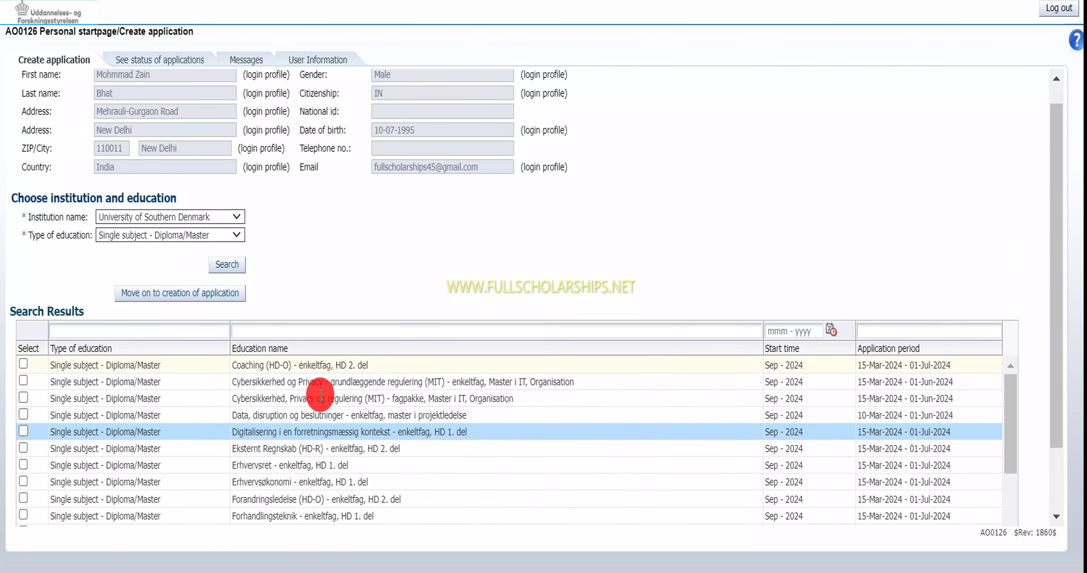
scroll(321, 394, "up", 1)
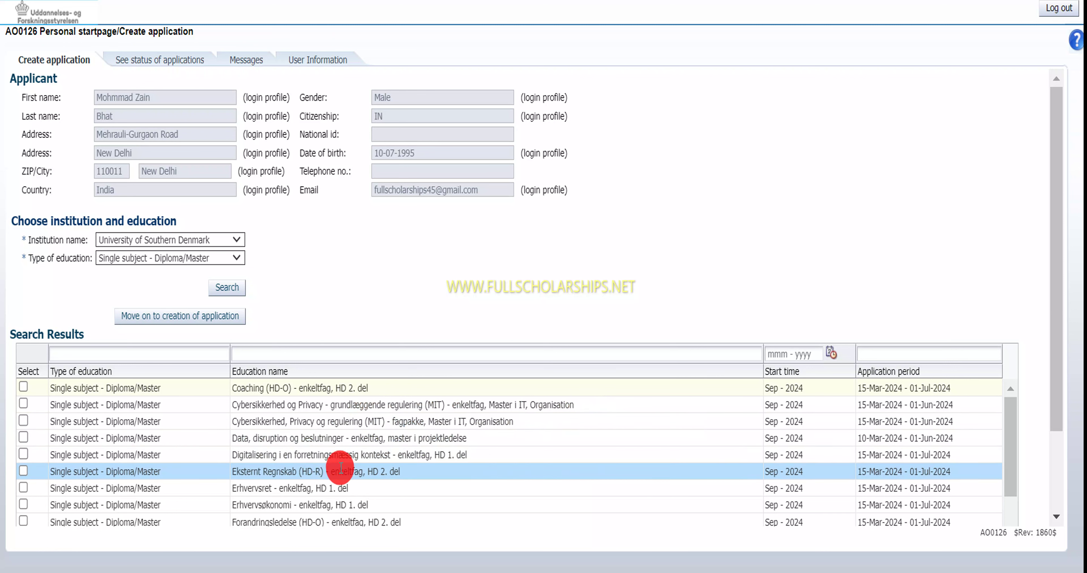
- Set the education type to Single subject - Full-time on part time, search for its programmes and look through the list
left_click(169, 258)
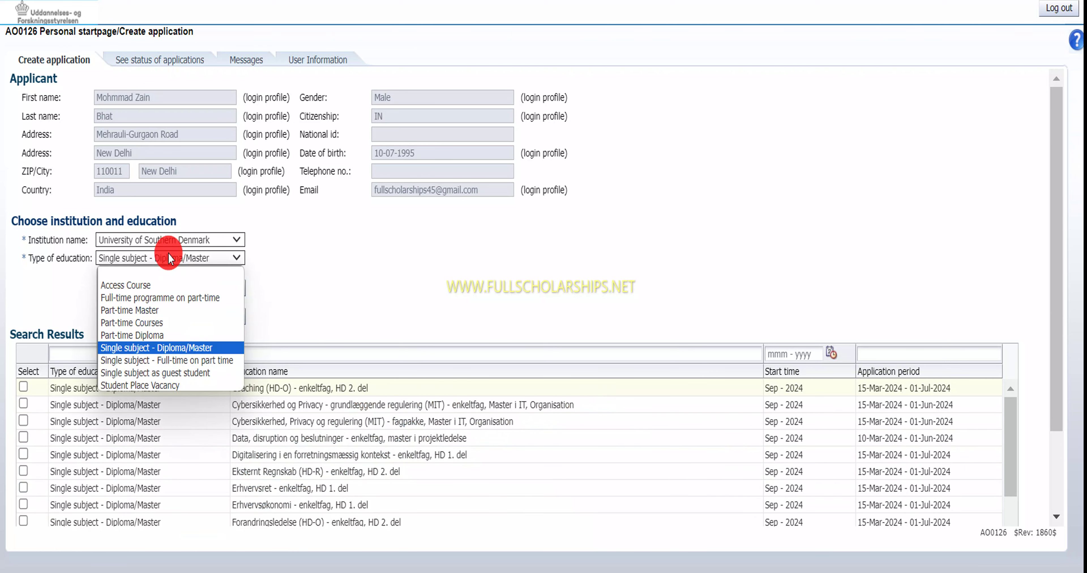
left_click(152, 311)
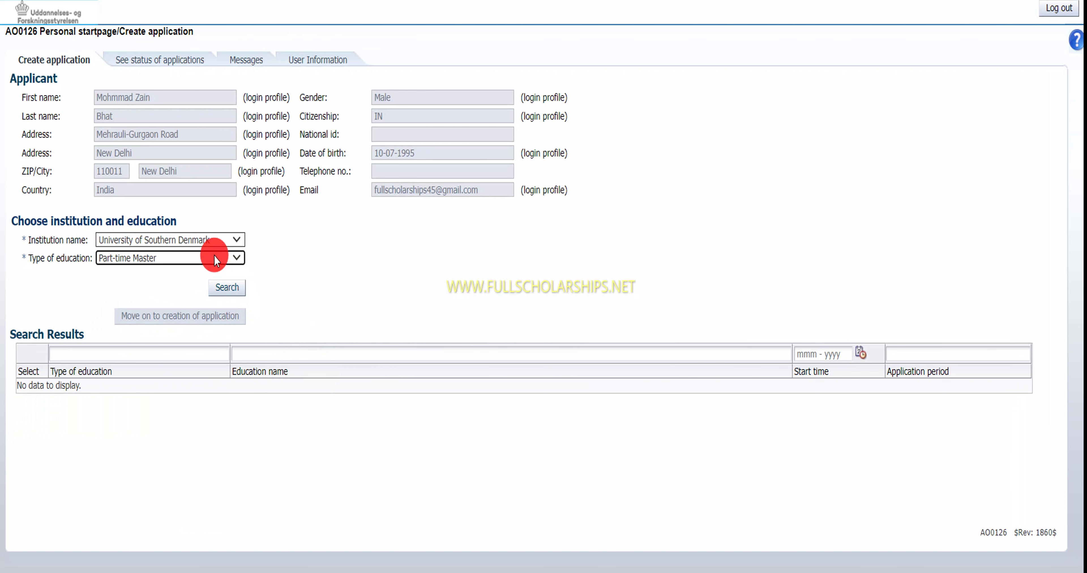
left_click(214, 257)
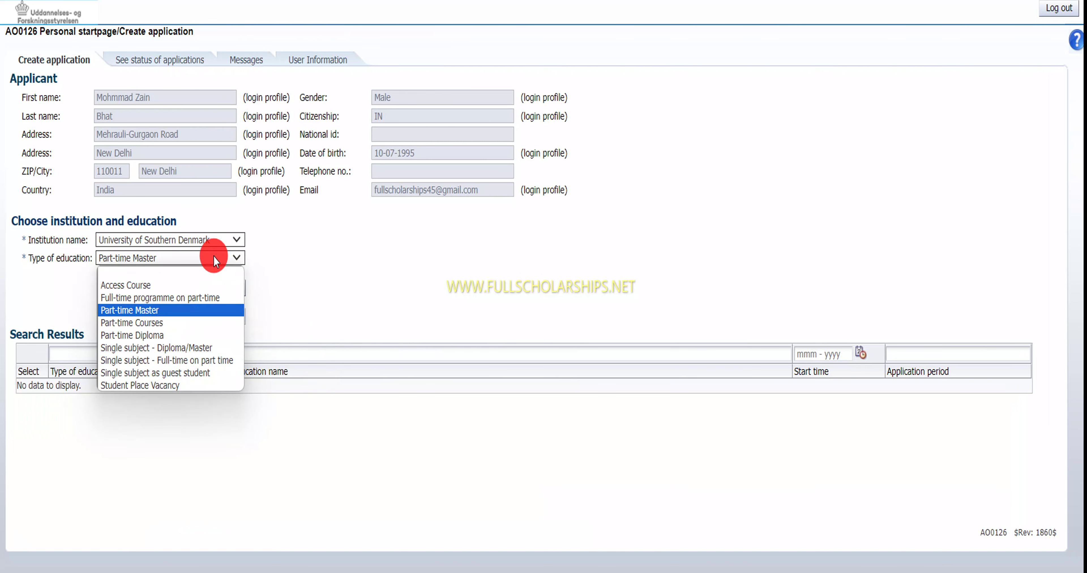
left_click(168, 361)
left_click(227, 287)
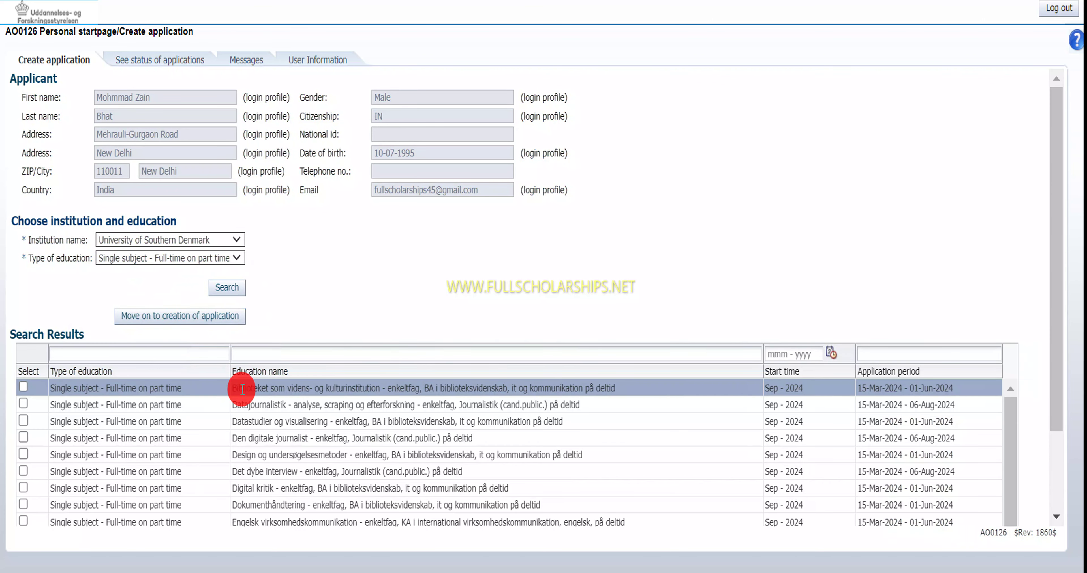
scroll(450, 319, "down", 3)
scroll(450, 320, "down", 3)
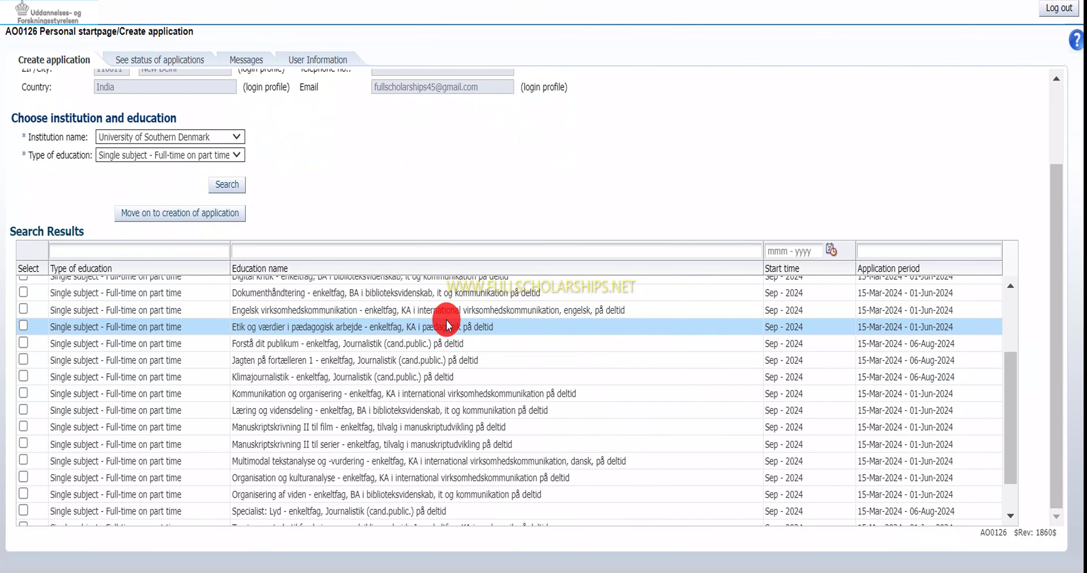
- Set the education type to Single subject - Diploma/Master and search again
left_click(182, 154)
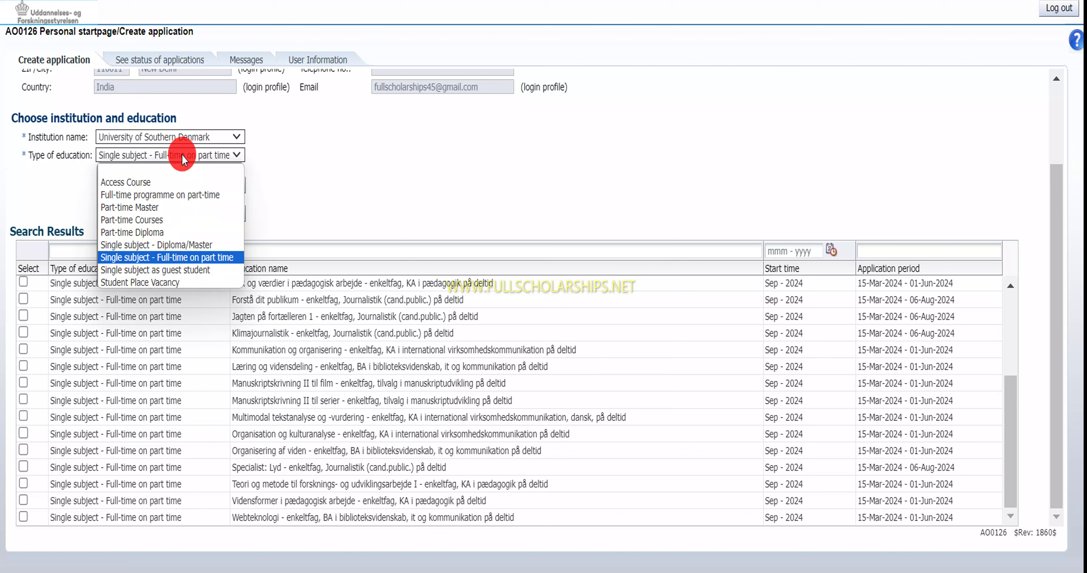
left_click(174, 245)
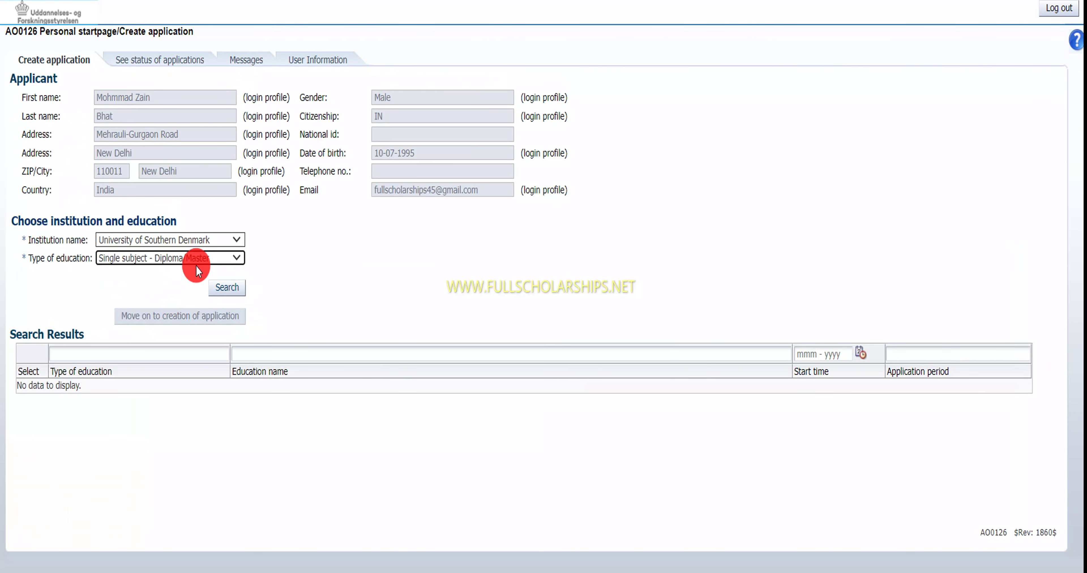
left_click(239, 286)
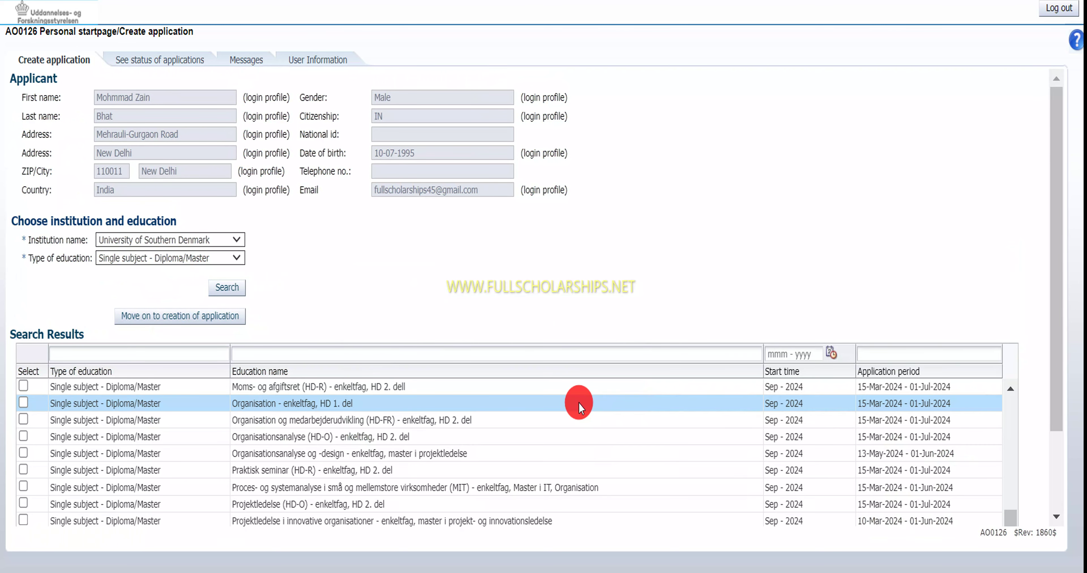
- Select the Proces- og systemanalyse i små og mellemstore virksomheder (MIT) programme and start creating its application
scroll(633, 379, "down", 3)
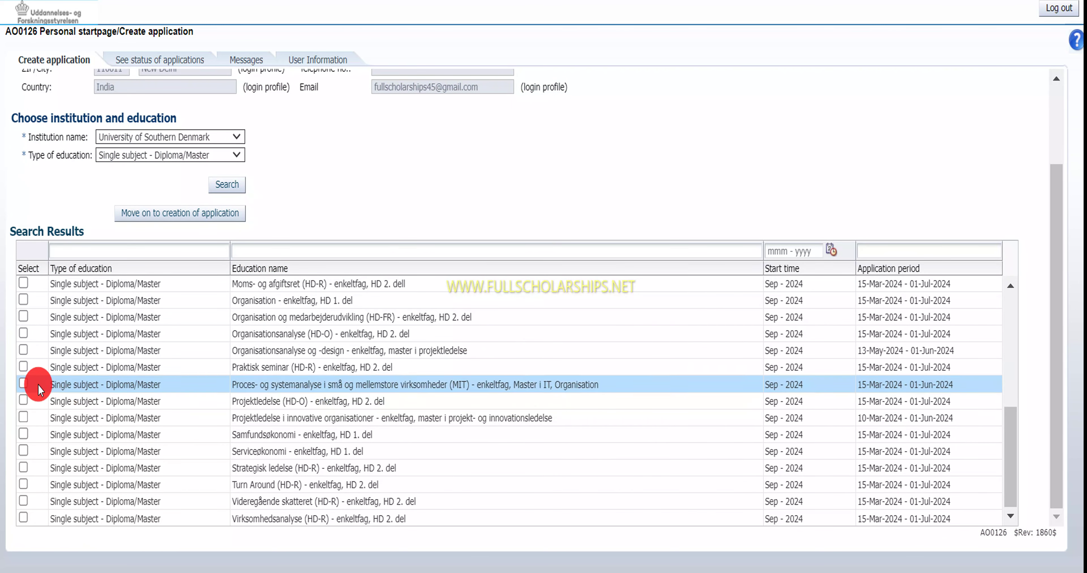
left_click(23, 384)
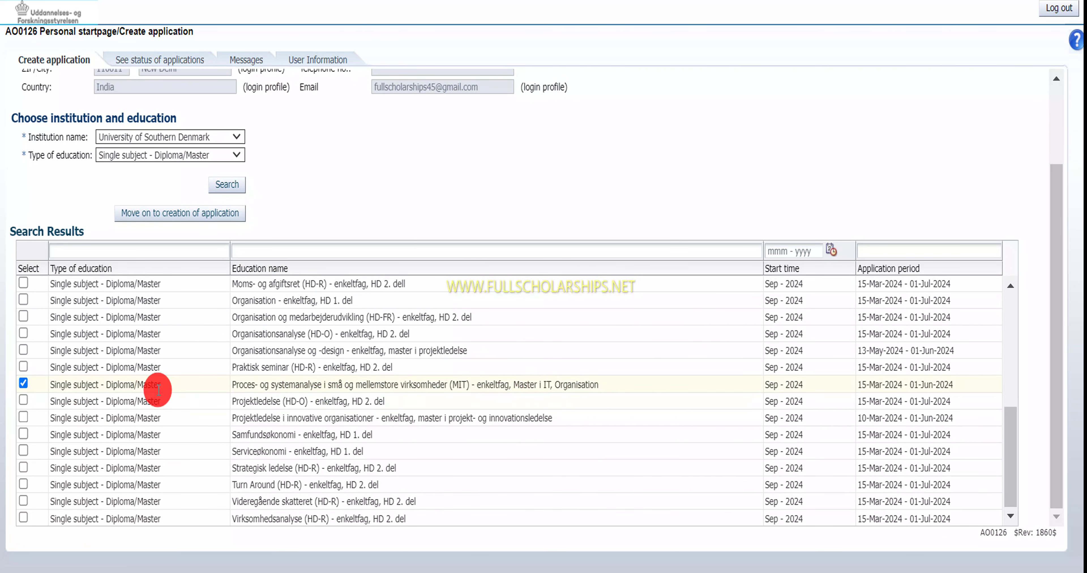
left_click(170, 212)
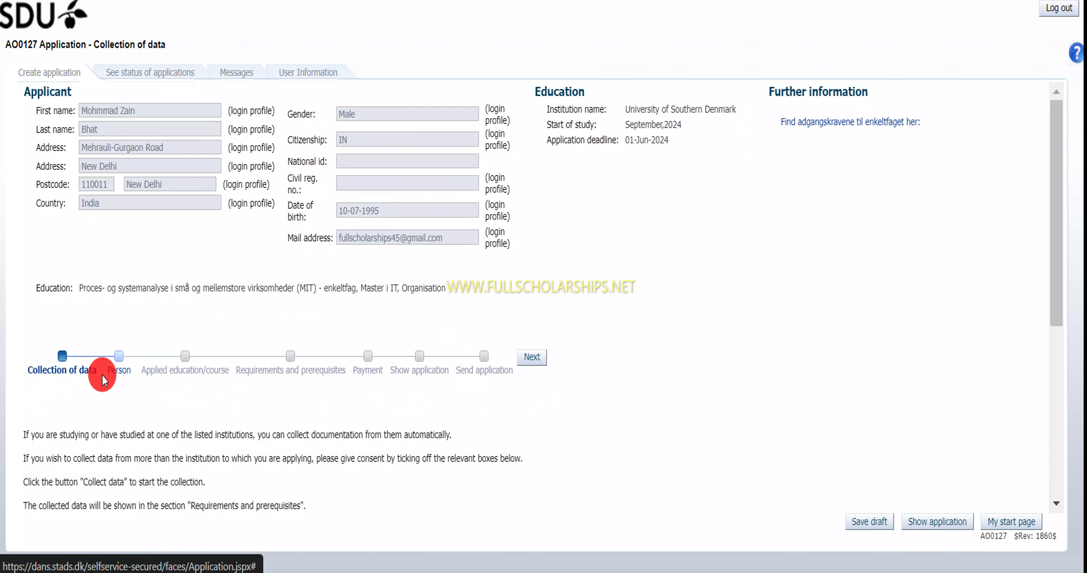
- Review the institutions listed for data collection and proceed to the Person section without collecting data
scroll(103, 373, "down", 6)
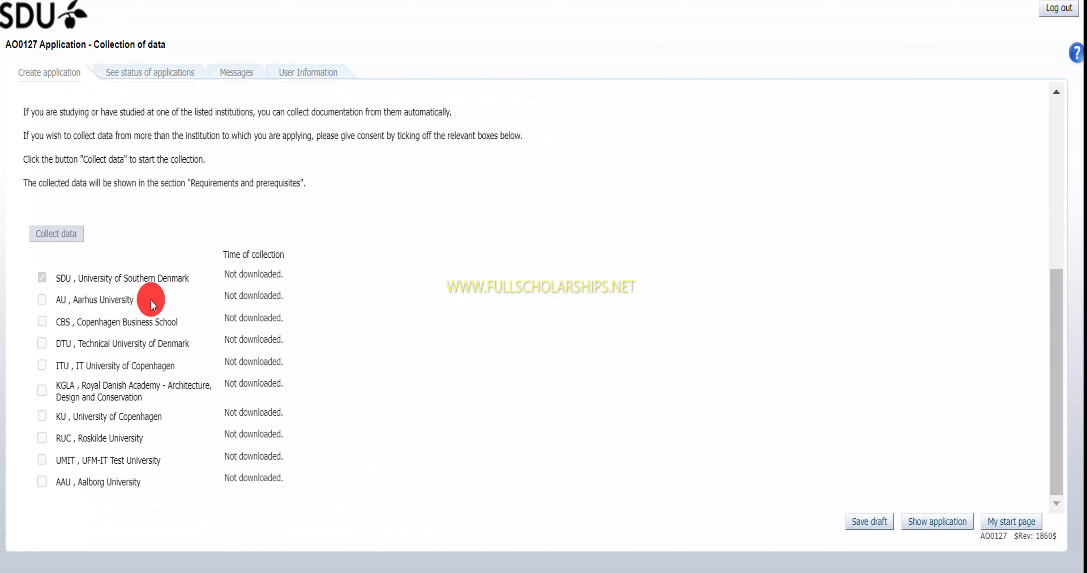
scroll(129, 296, "up", 7)
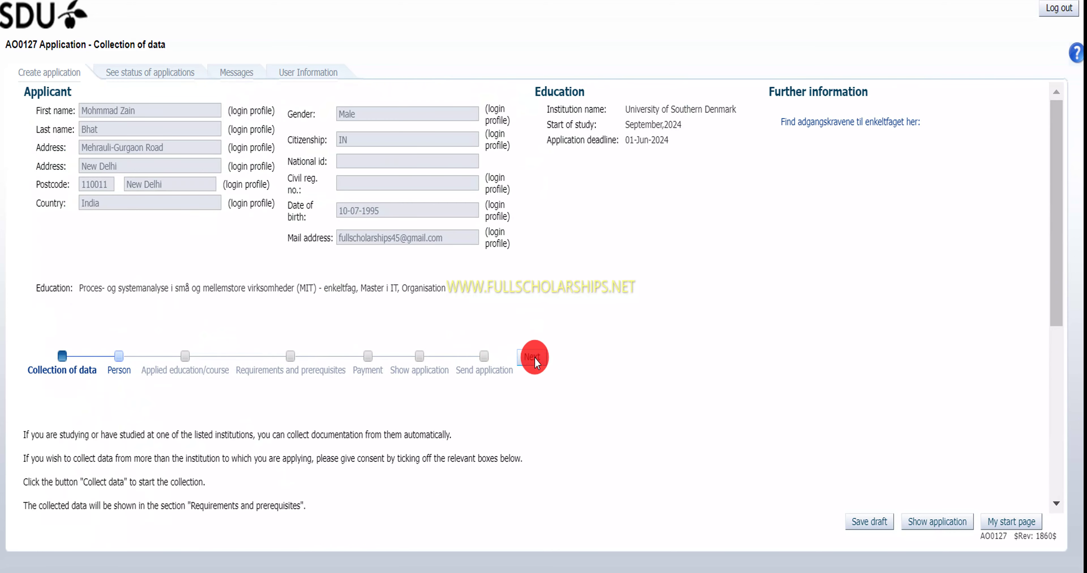
left_click(534, 359)
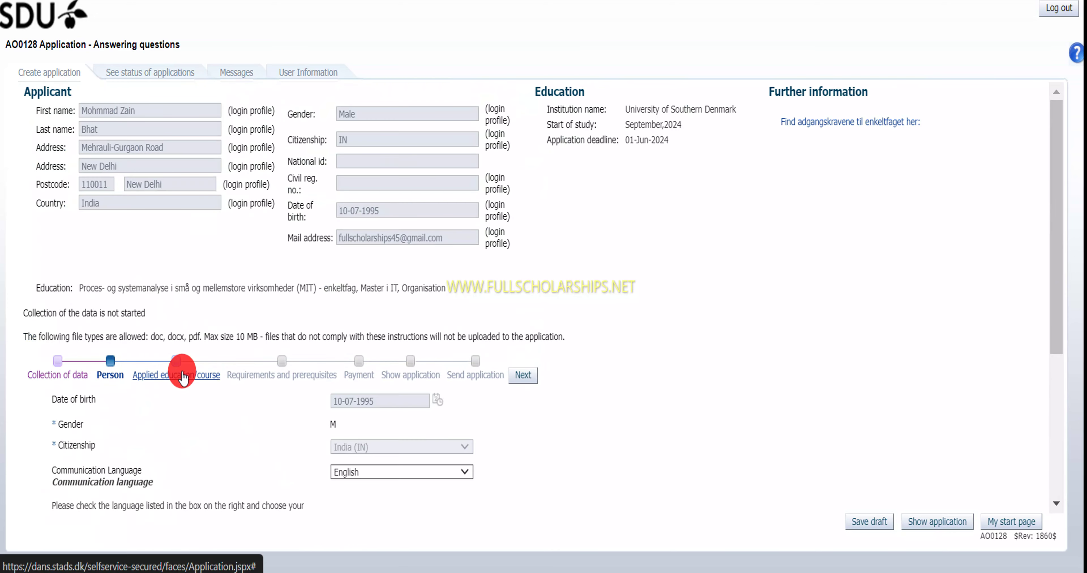
- Enter "j" as the continued private address in the Person section and proceed to the Applied education/course section
scroll(183, 377, "down", 5)
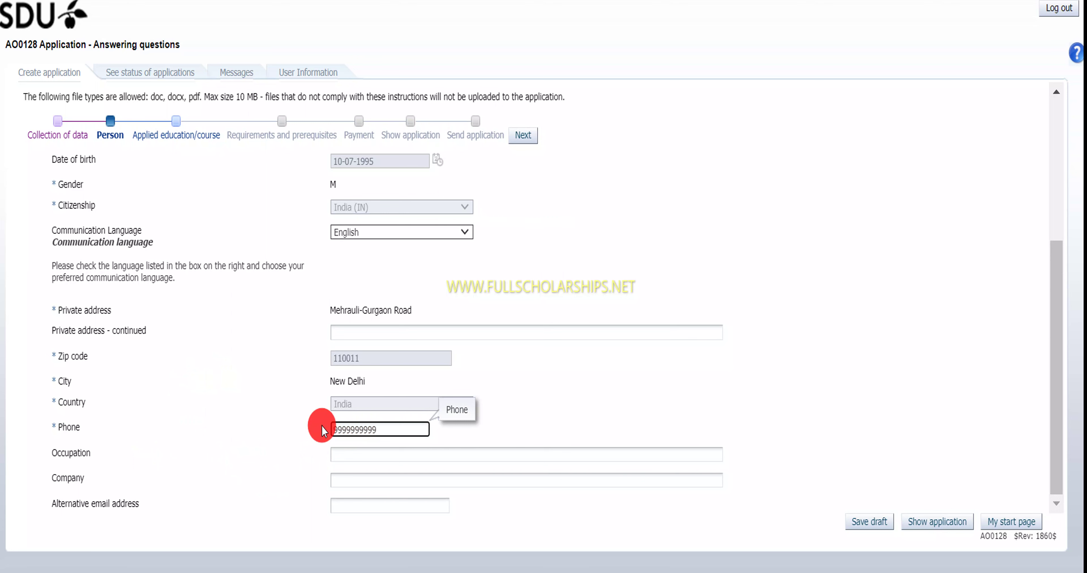
left_click(389, 331)
type("j")
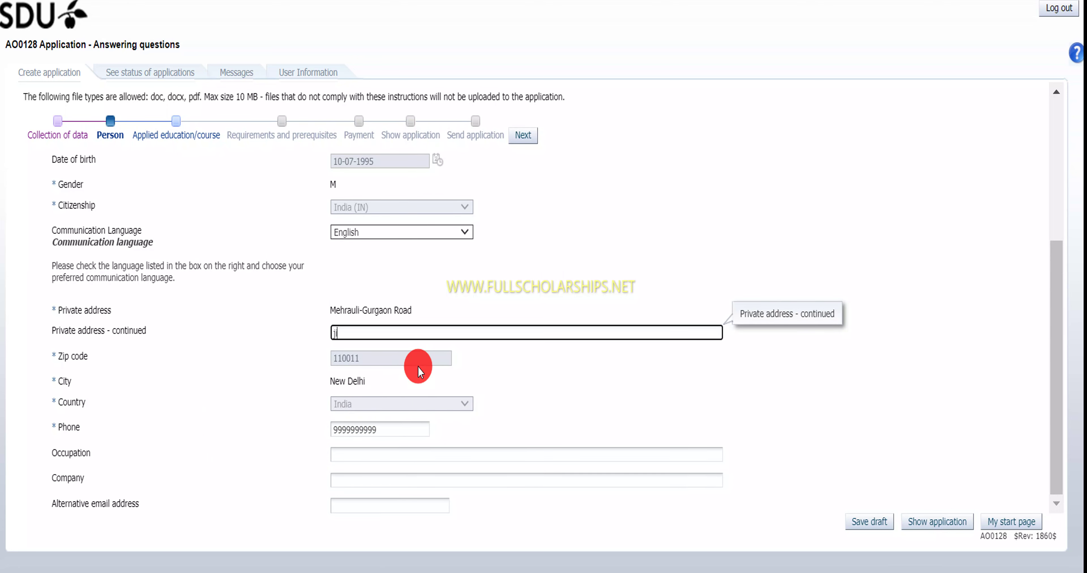
scroll(451, 401, "up", 5)
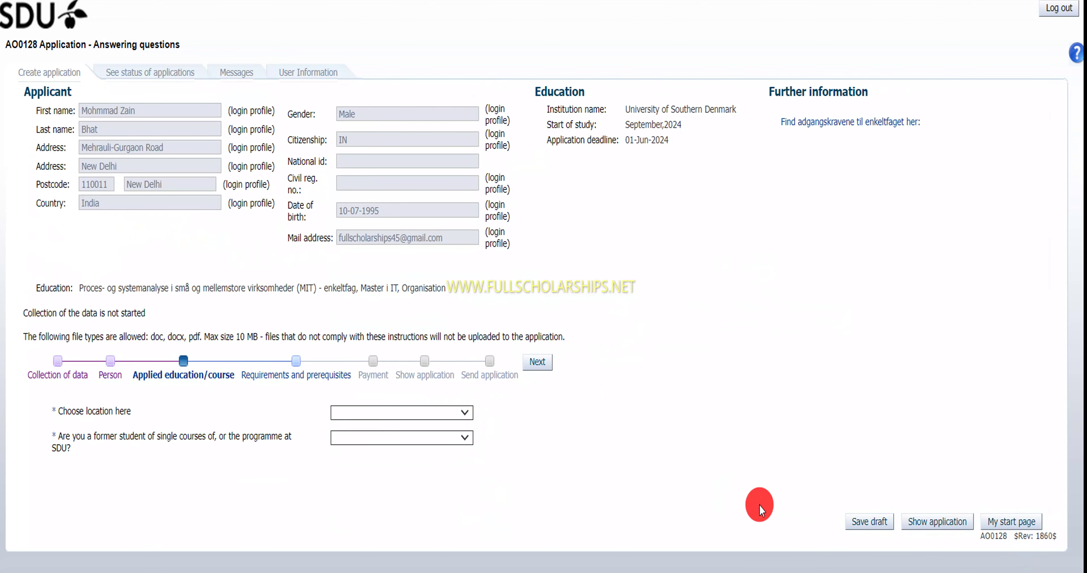
- Set the study location to KOLDING and answer No to being a former SDU student
left_click(396, 413)
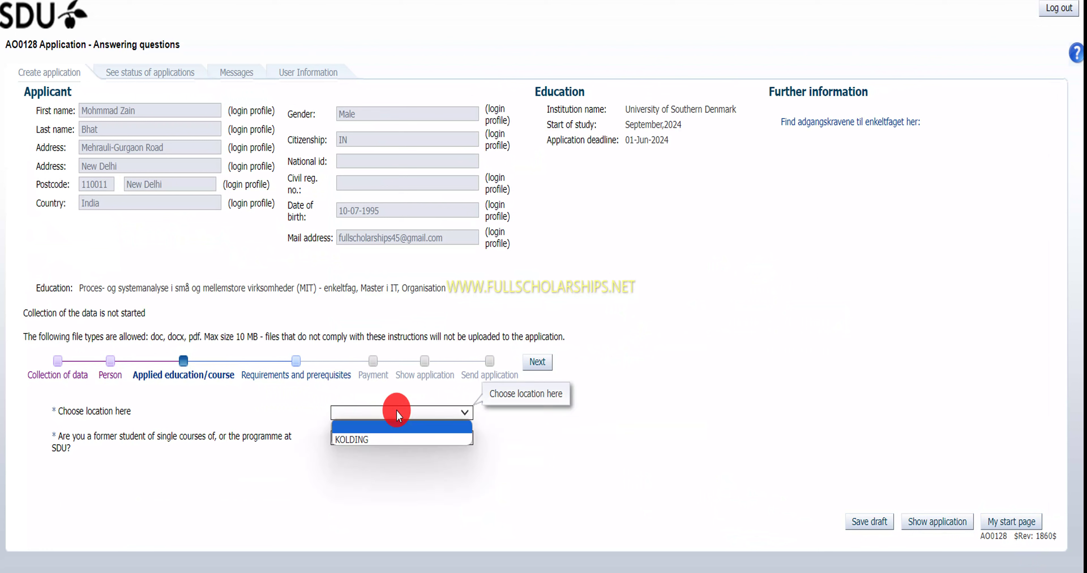
left_click(374, 441)
left_click(374, 441)
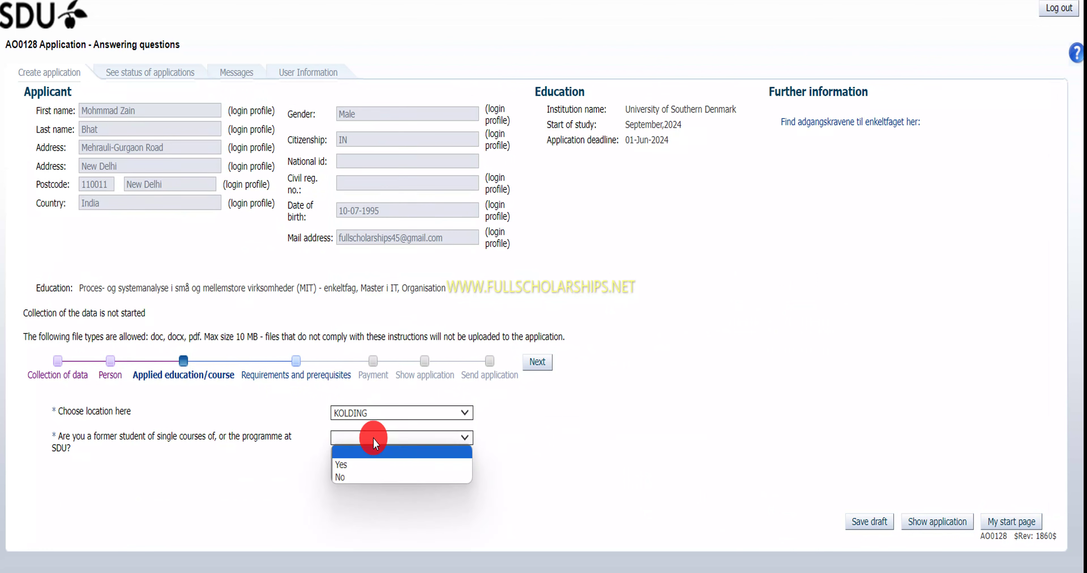
left_click(351, 472)
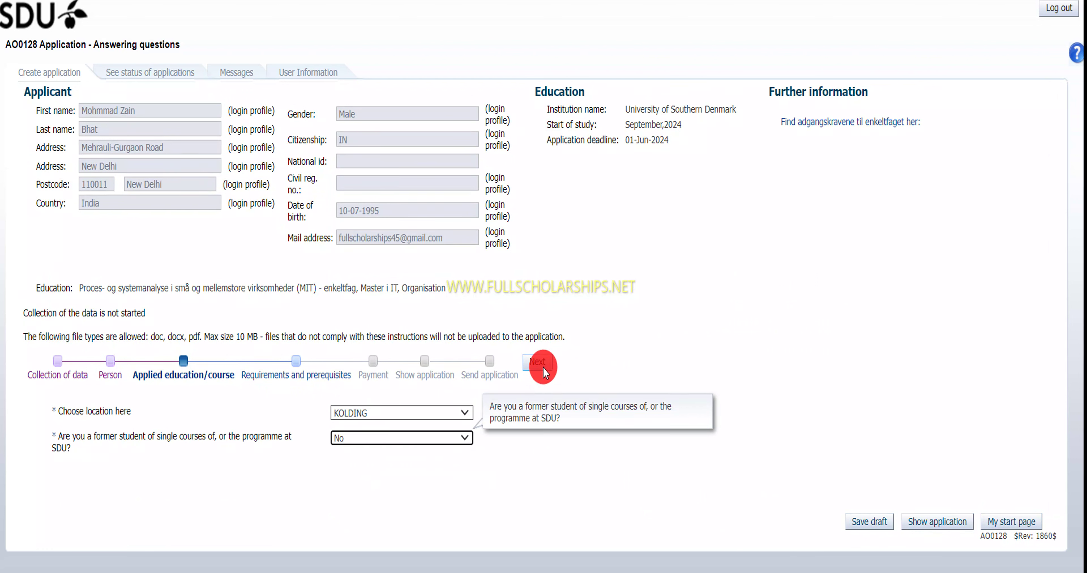
- Examine the academic degree, CV and additional information fields under Requirements and prerequisites, and try to proceed to the Payment section
scroll(376, 392, "down", 6)
scroll(620, 264, "down", 3)
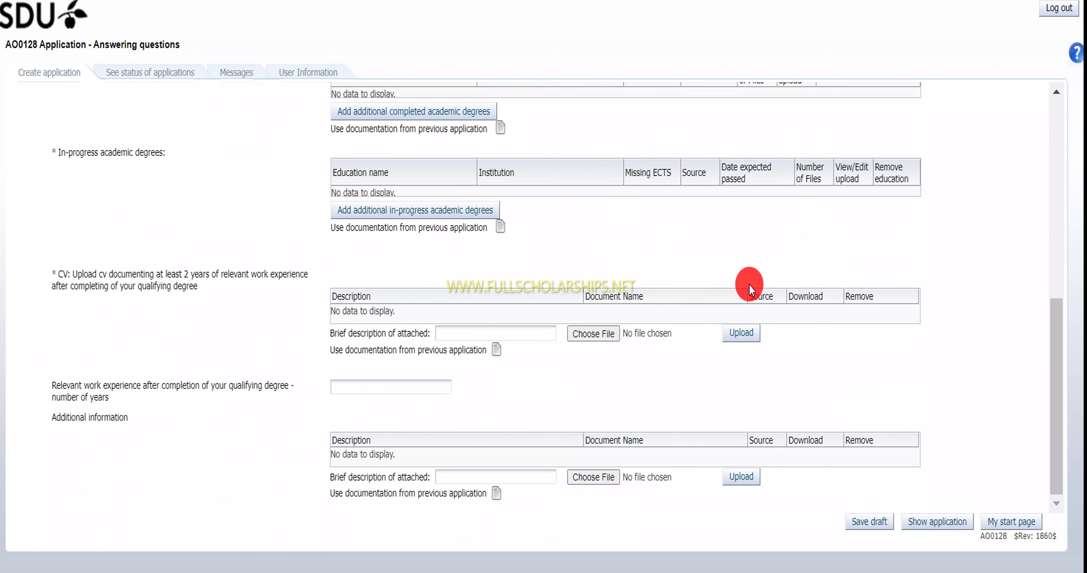
scroll(453, 298, "up", 8)
left_click(538, 254)
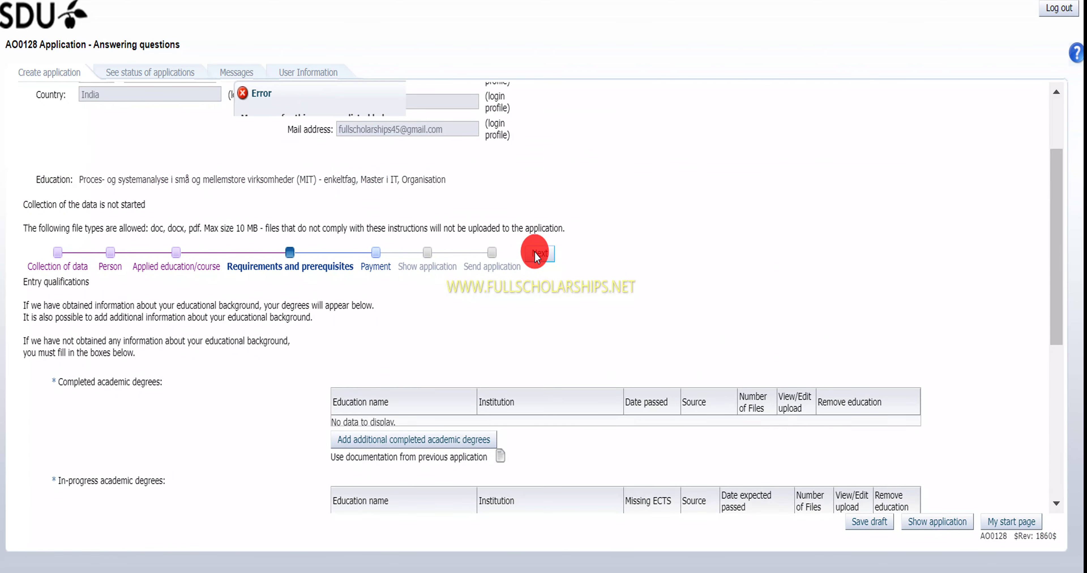
left_click(824, 191)
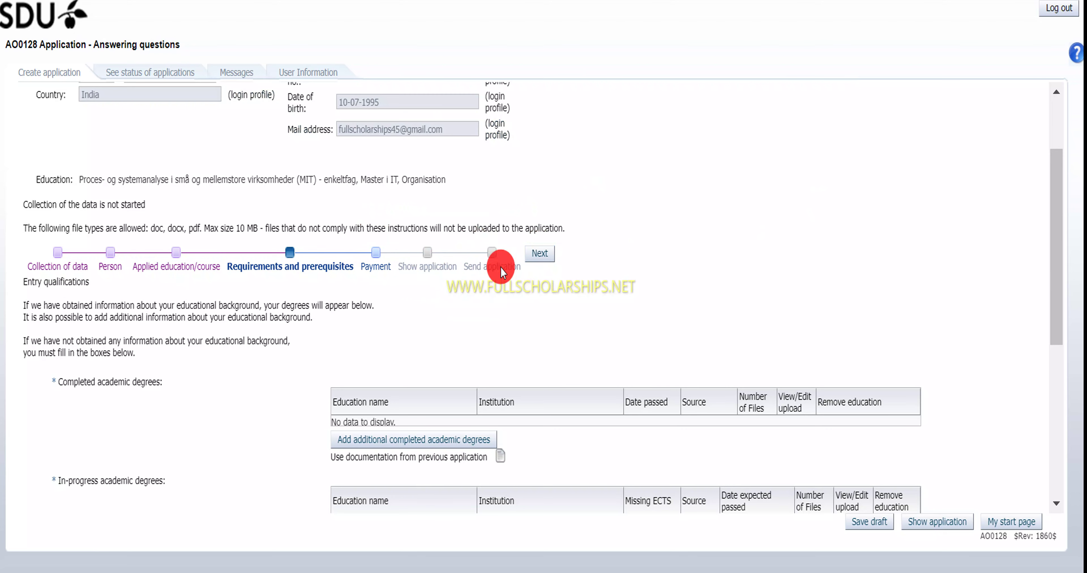
scroll(655, 310, "down", 5)
scroll(1051, 164, "down", 3)
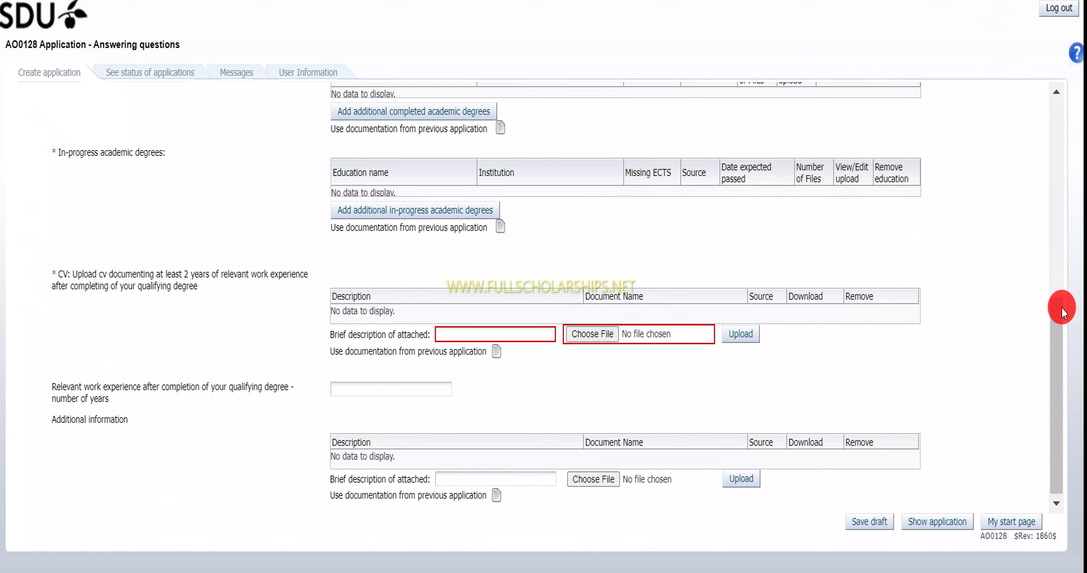
- Save the application as a draft under the suggested name and open the status overview of applications from the personal start page
left_click(994, 521)
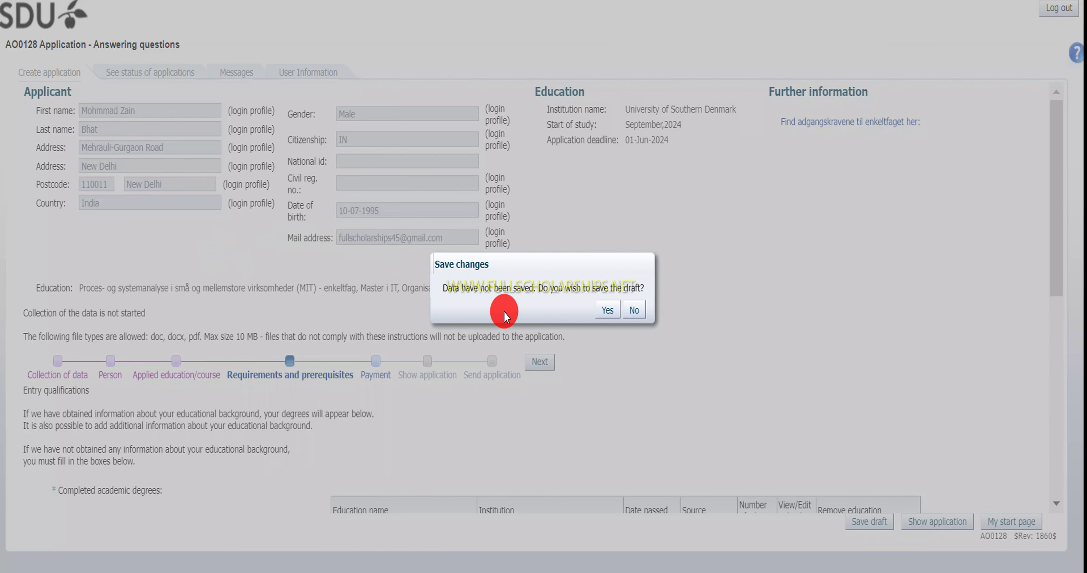
left_click(608, 314)
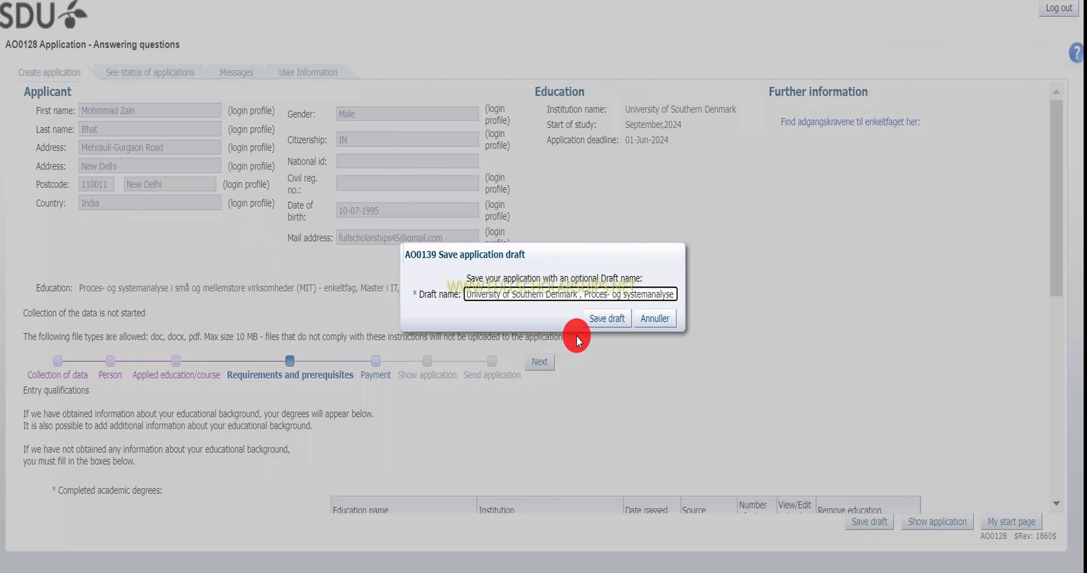
left_click(607, 318)
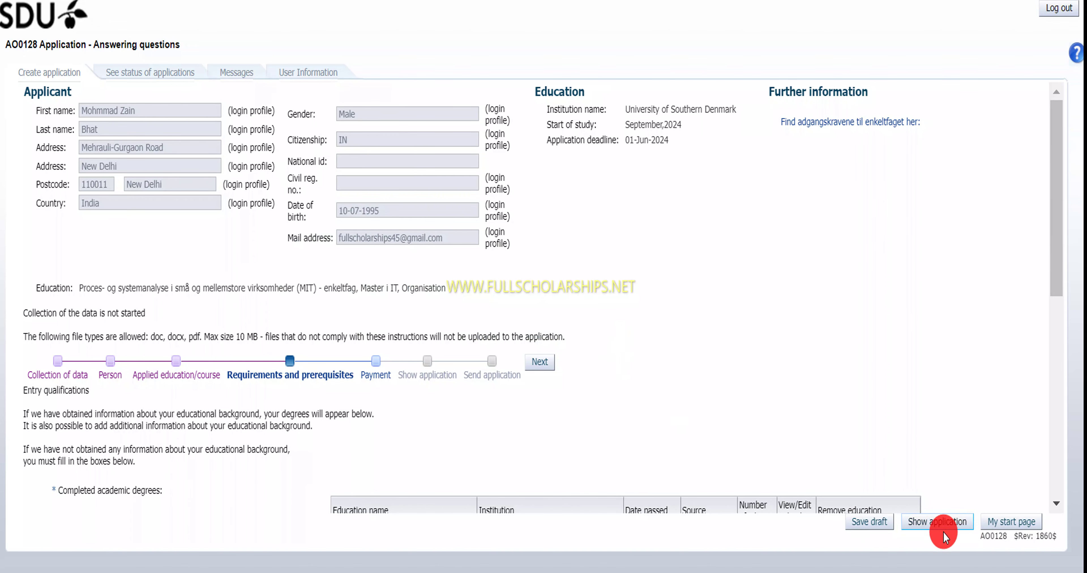
left_click(1015, 521)
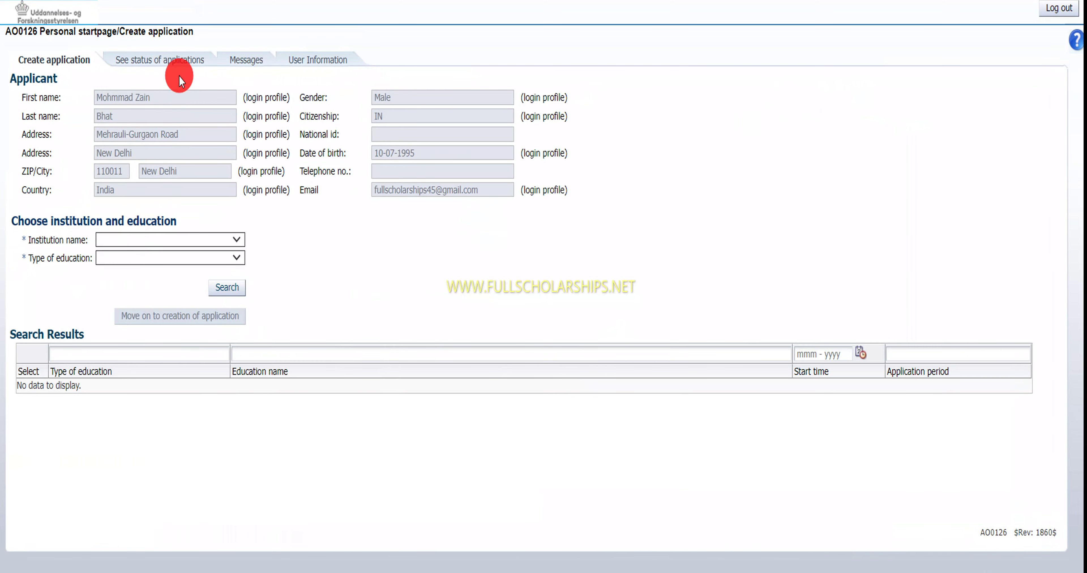
left_click(177, 60)
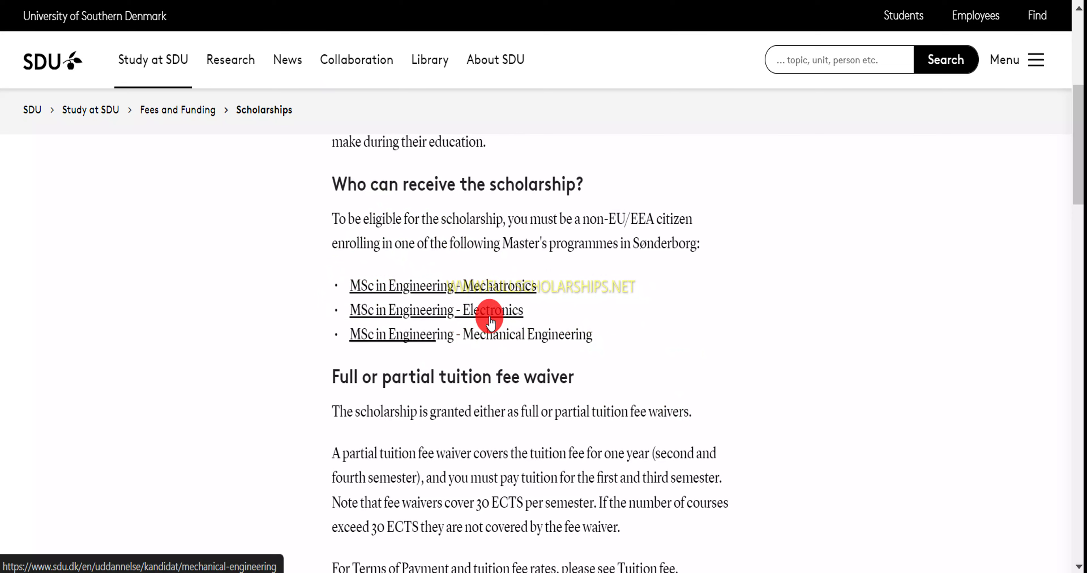
- Review the SDU Scholarships page and the Full Scholarships article on eligibility and how to apply
scroll(427, 279, "up", 8)
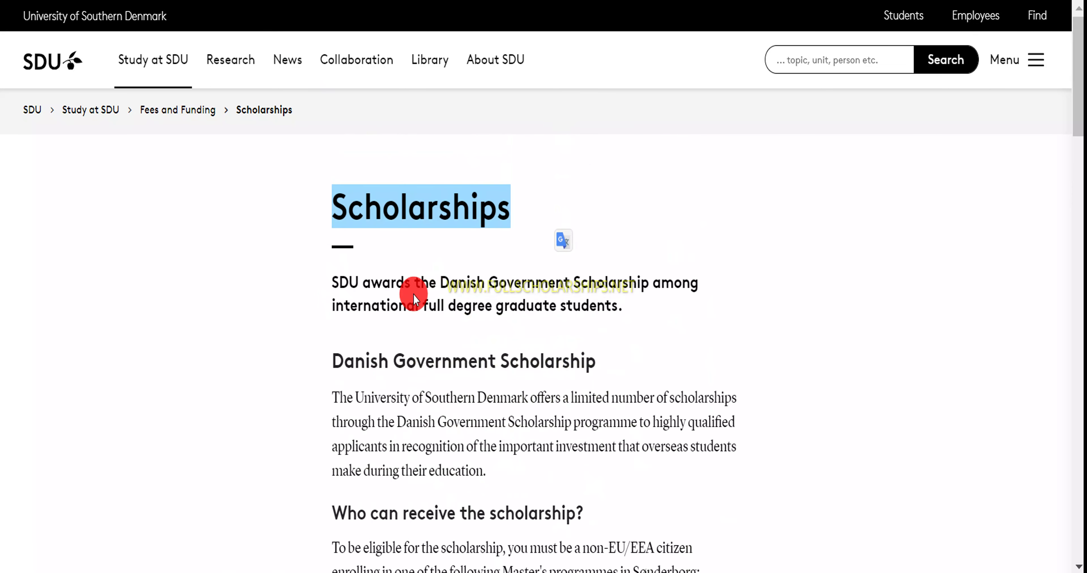
key("ctrl+w")
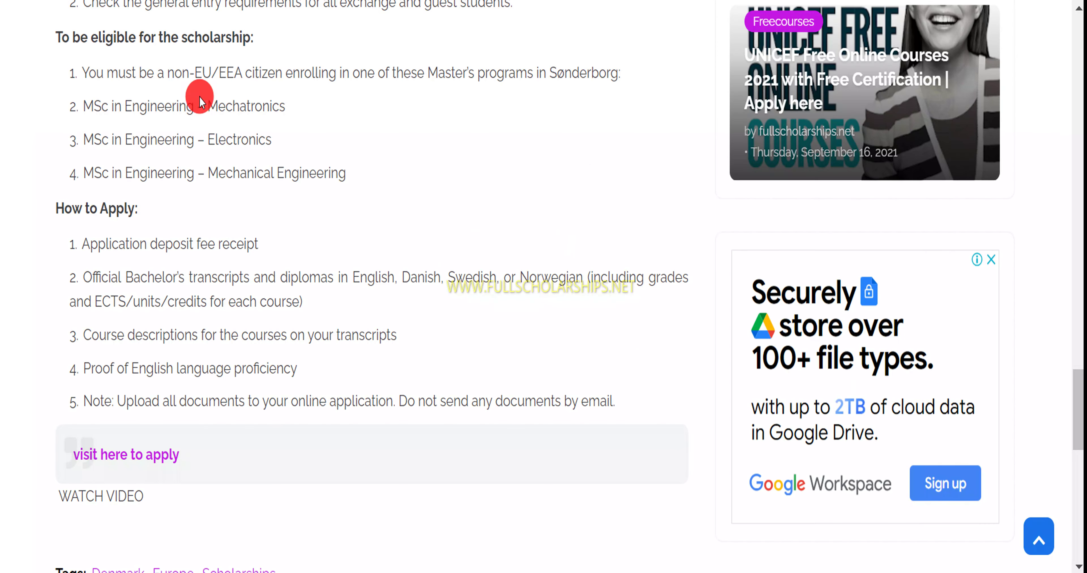
scroll(272, 199, "up", 5)
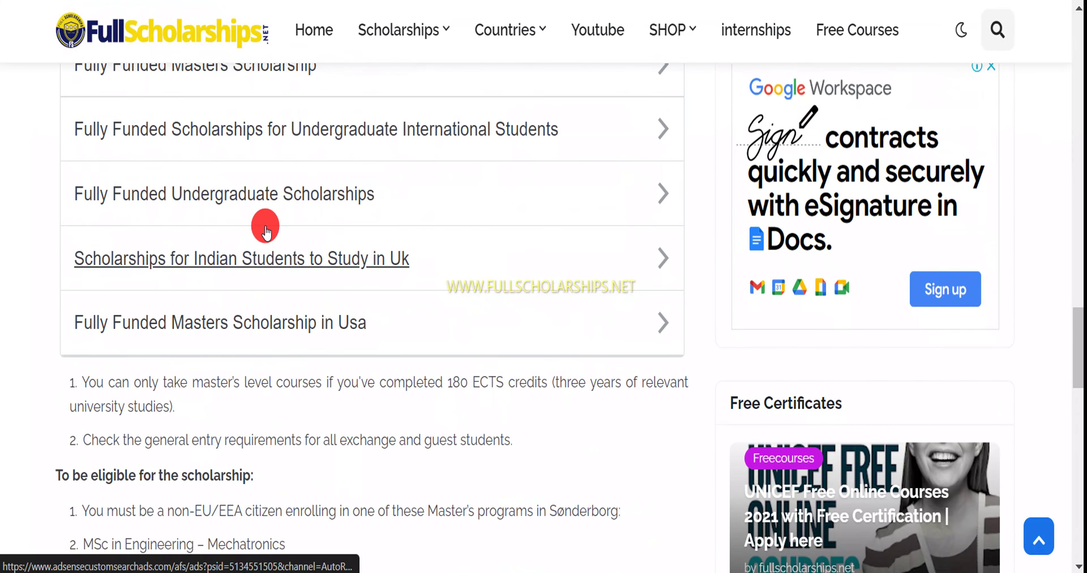
scroll(265, 223, "up", 5)
scroll(140, 107, "up", 3)
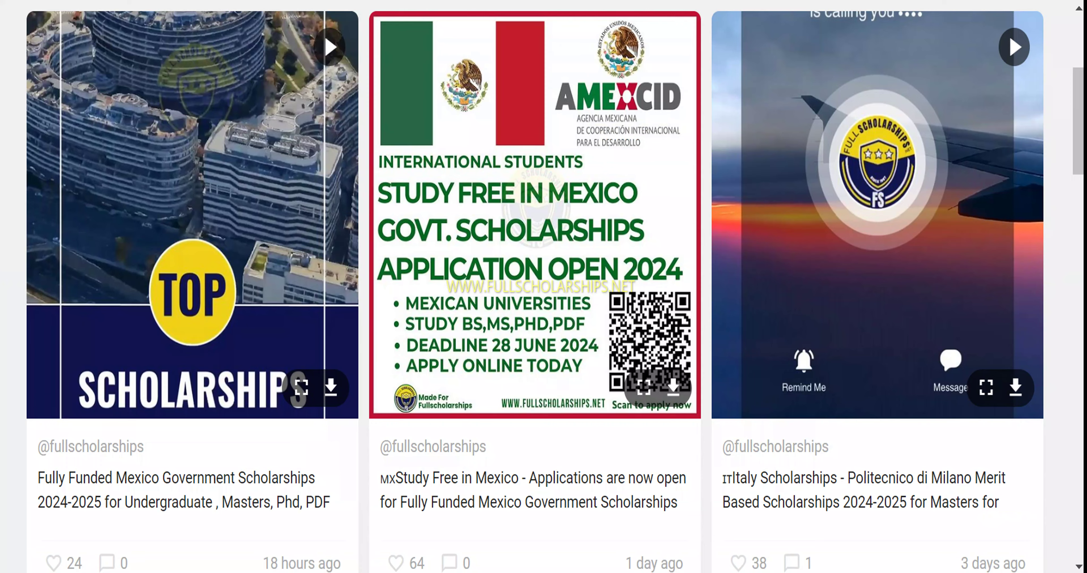
- Look through the latest videos on the Full Scholarships YouTube channel and examine the links in its About details
scroll(449, 144, "up", 5)
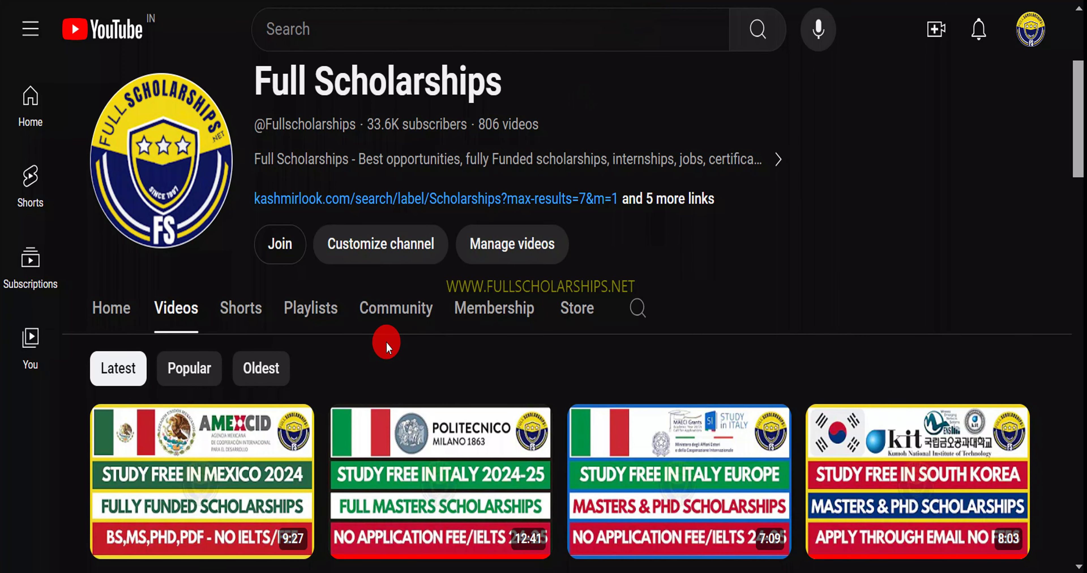
scroll(385, 341, "down", 5)
mouse_move(286, 356)
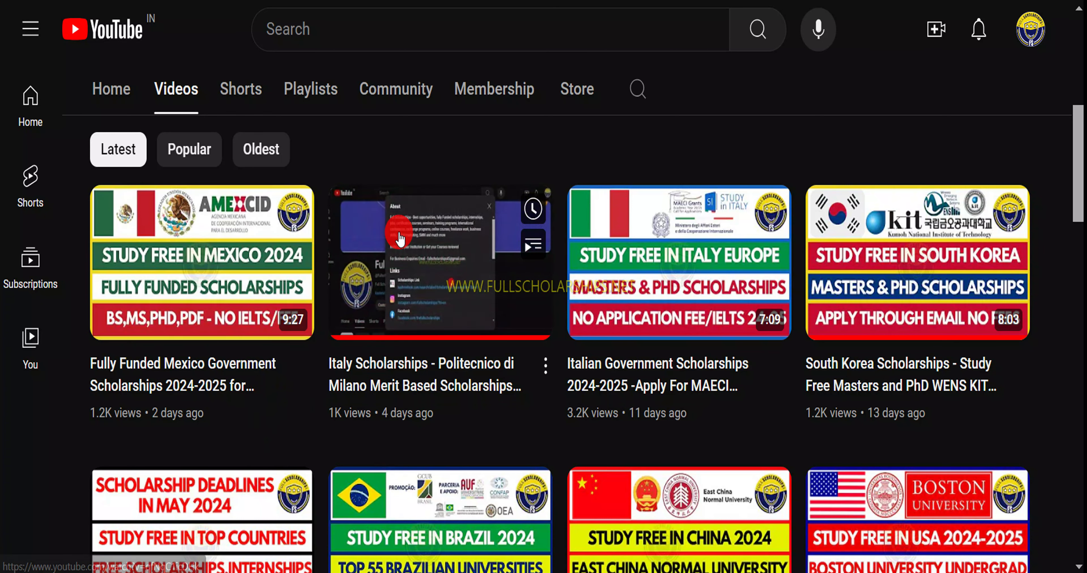
scroll(390, 295, "up", 5)
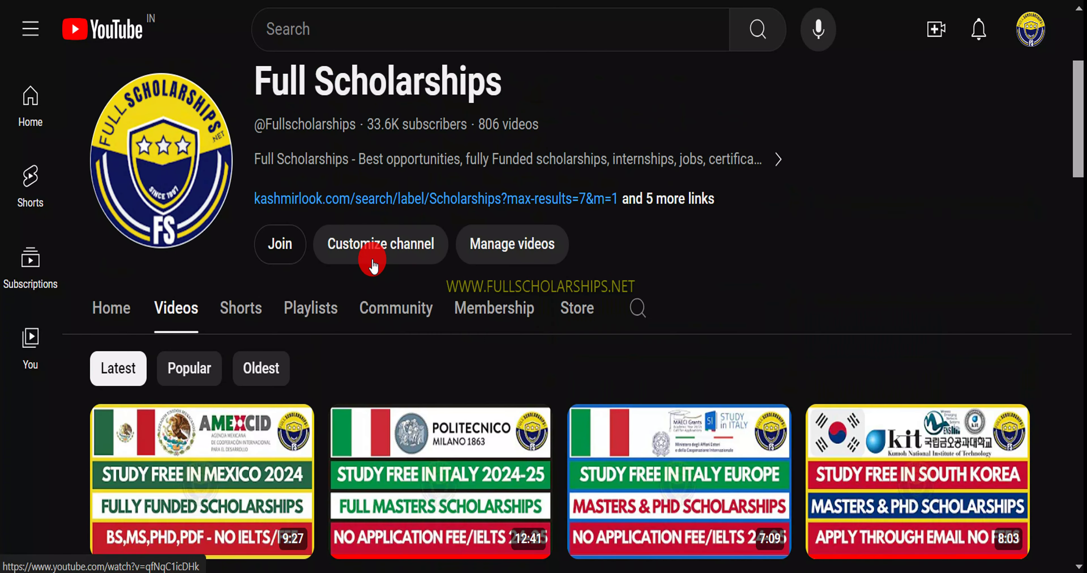
left_click(678, 200)
scroll(538, 344, "down", 3)
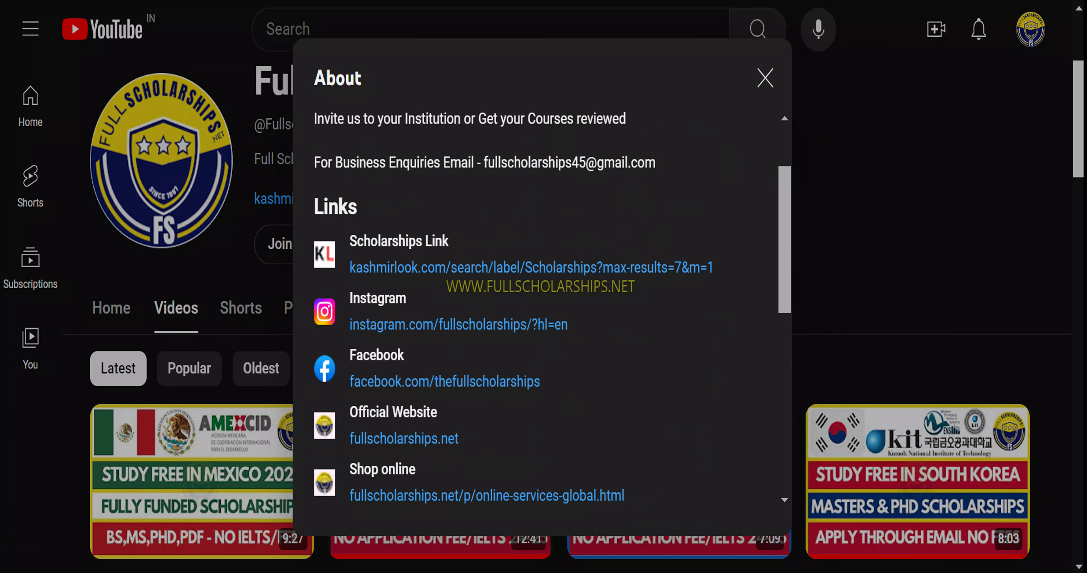
scroll(464, 253, "down", 3)
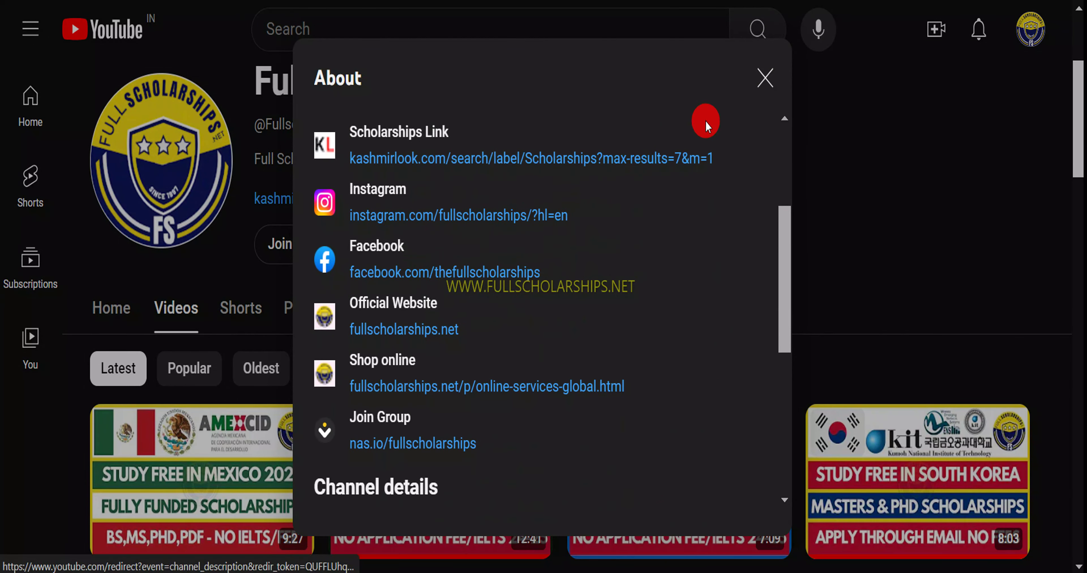
left_click(773, 92)
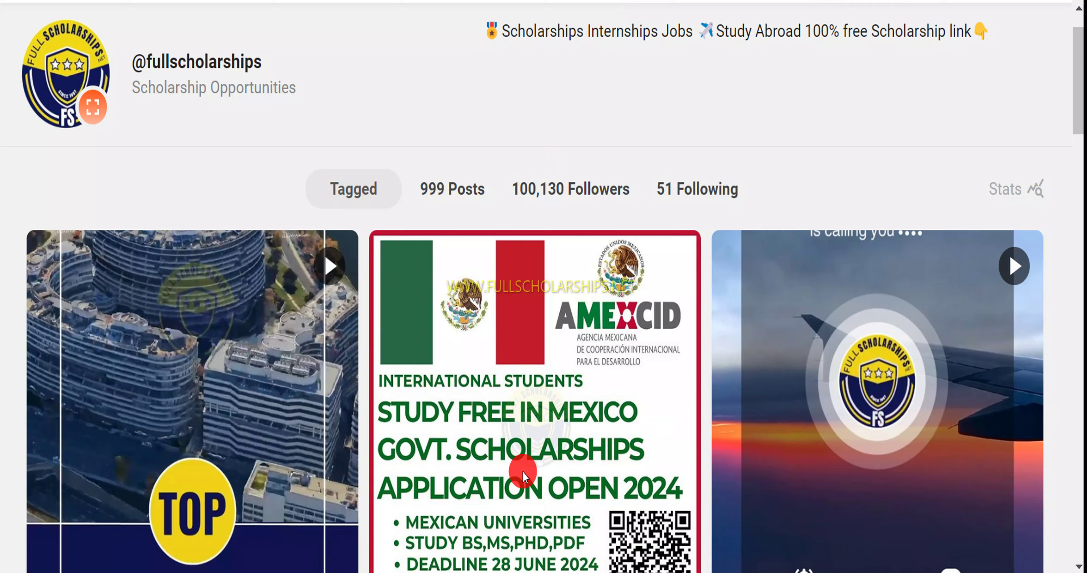
scroll(624, 405, "down", 3)
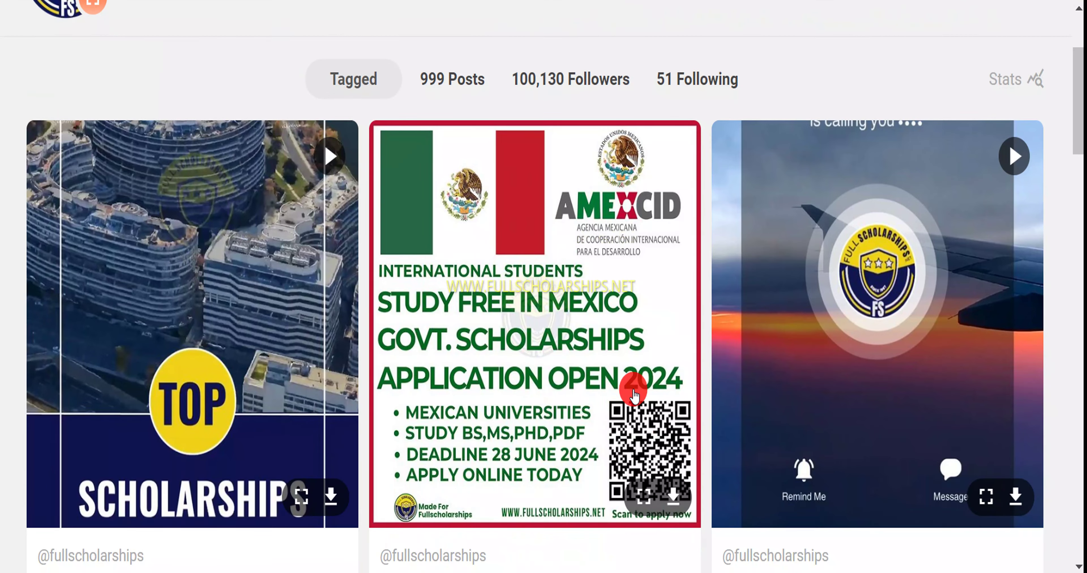
scroll(648, 443, "up", 4)
scroll(566, 250, "down", 3)
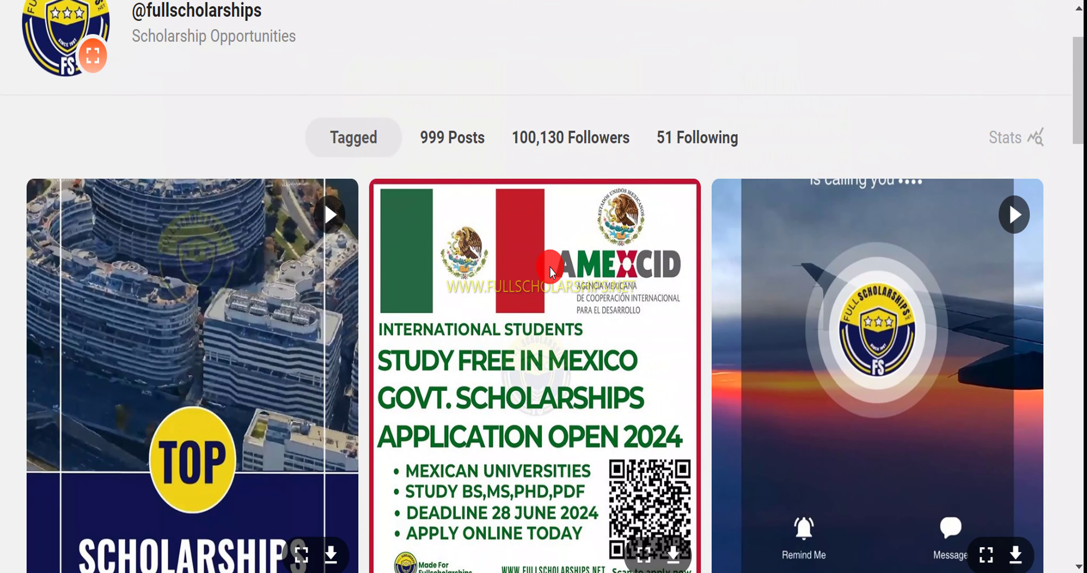